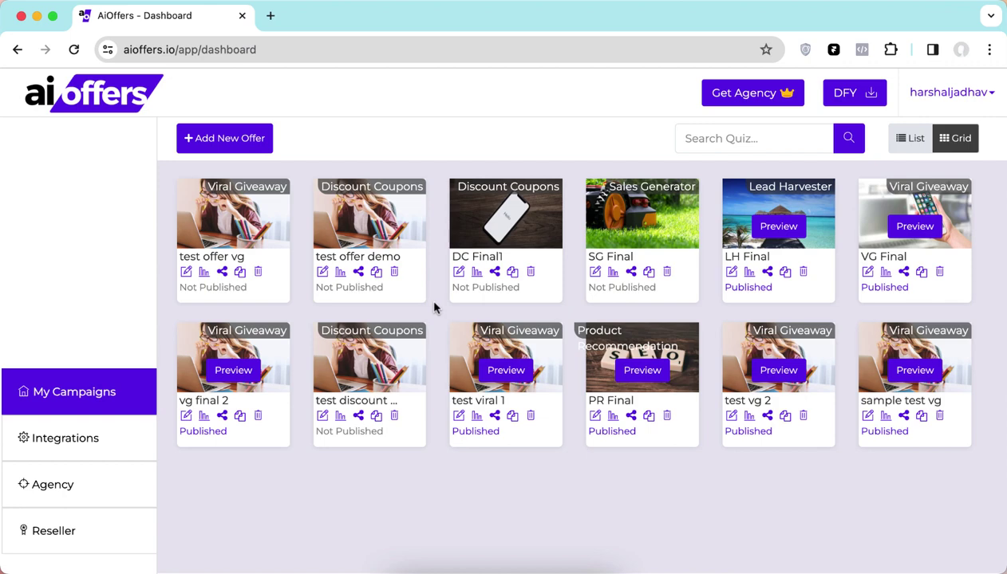
Start a new offer from the dashboard and look over the five offer type cards
{"action": "left_click", "coordinate": [227, 142]}
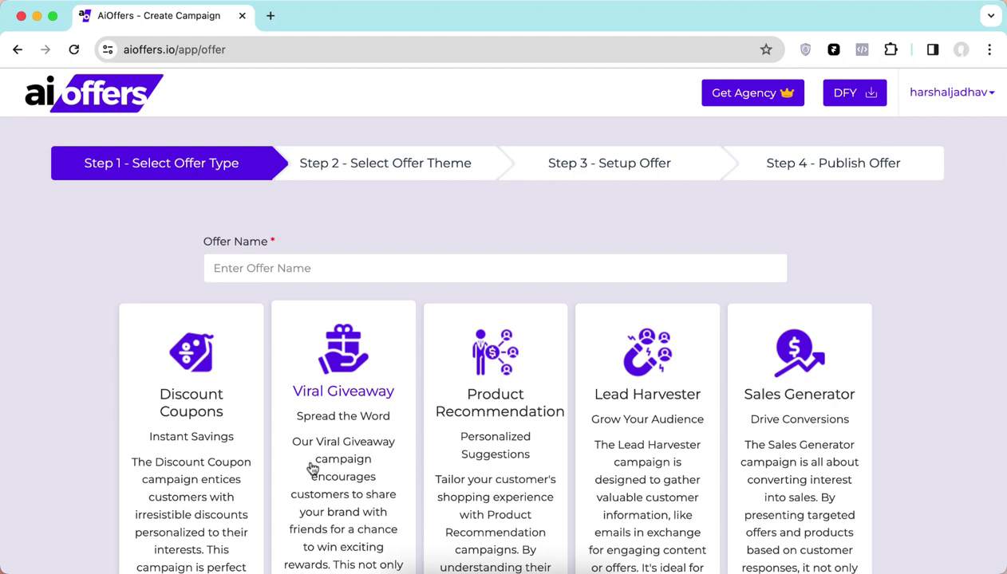
{"action": "scroll", "coordinate": [333, 473], "scroll_direction": "down", "scroll_amount": 2}
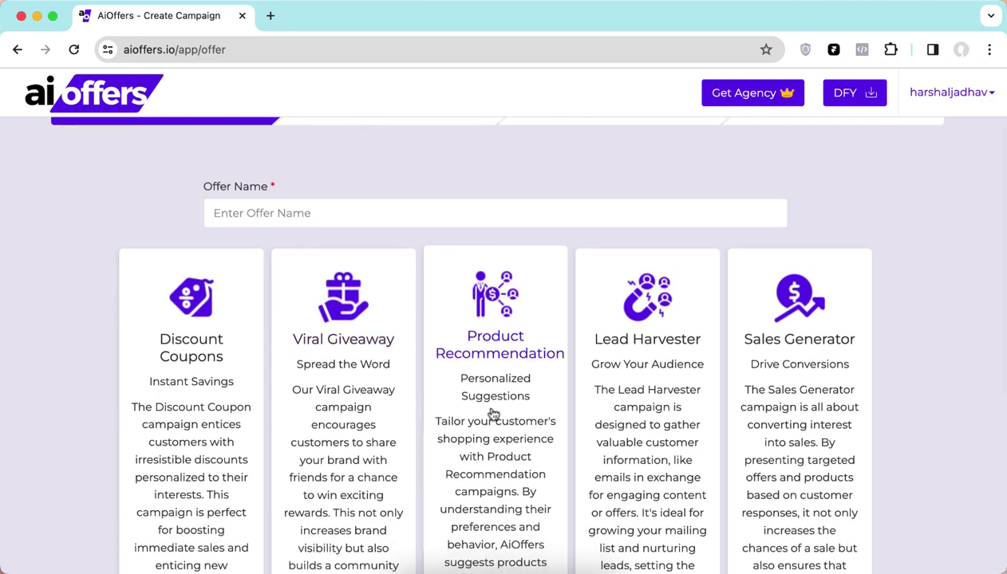
{"action": "scroll", "coordinate": [493, 414], "scroll_direction": "up", "scroll_amount": 1}
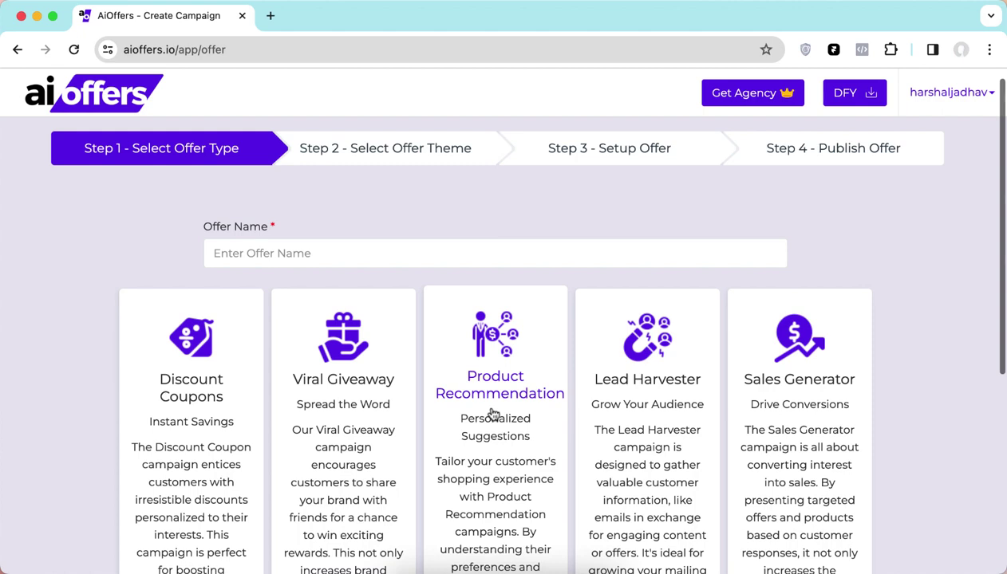
{"action": "scroll", "coordinate": [493, 414], "scroll_direction": "up", "scroll_amount": 1}
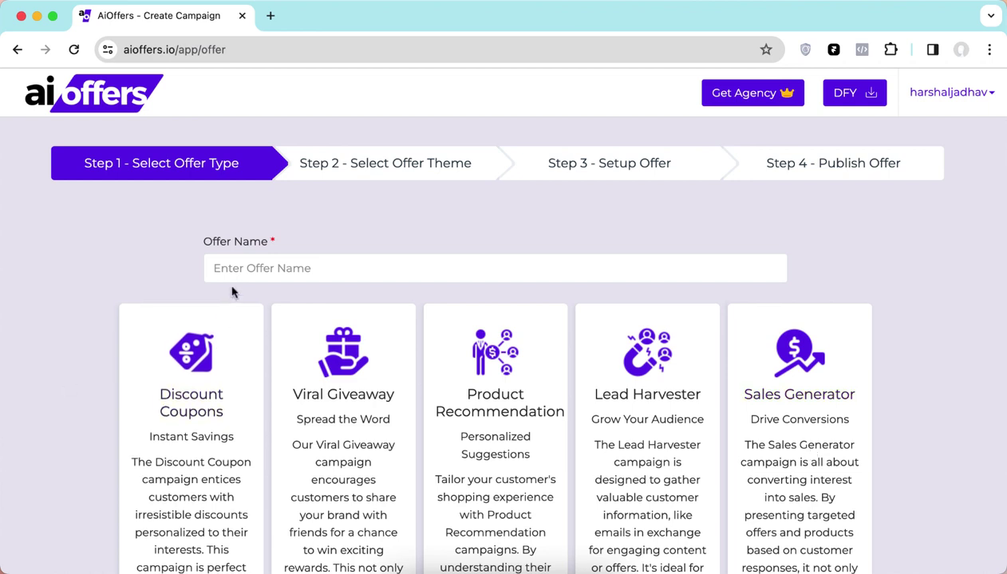
Name the new offer 'test ab'
{"action": "left_click", "coordinate": [250, 272]}
{"action": "type", "text": "test"}
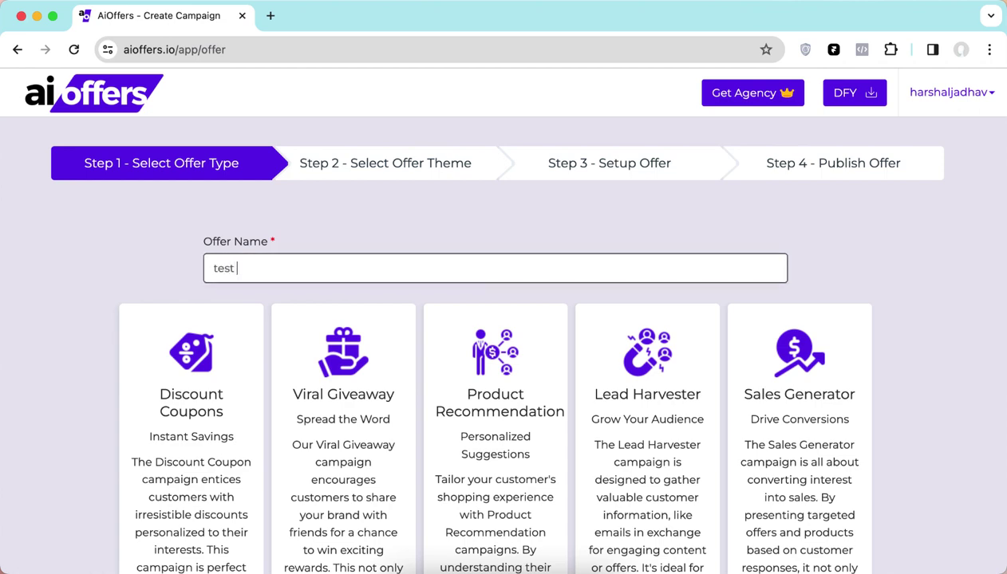
{"action": "type", "text": " ab"}
{"action": "key", "text": "Return"}
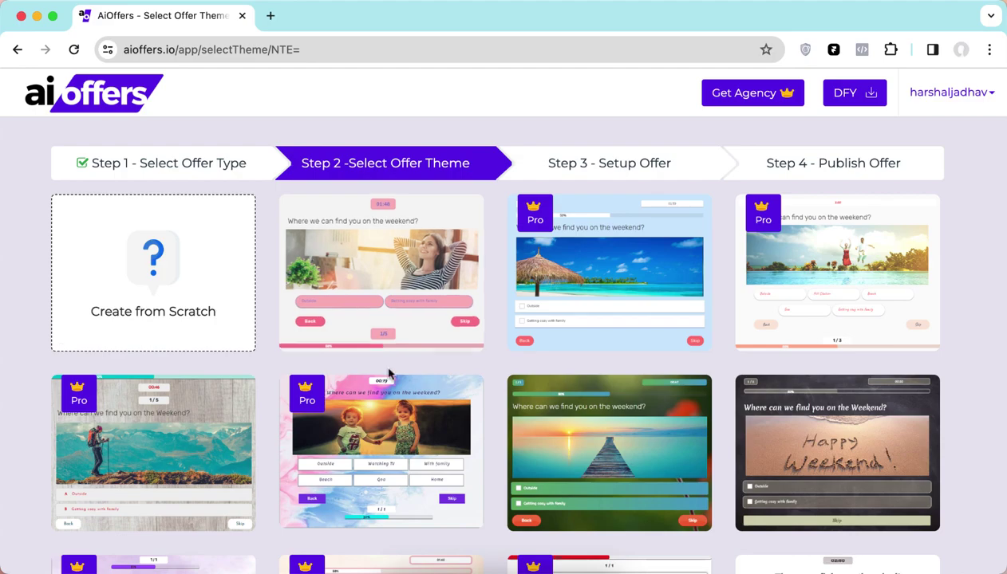
Pick the beach-scene quiz theme for the offer
{"action": "scroll", "coordinate": [395, 379], "scroll_direction": "down", "scroll_amount": 5}
{"action": "scroll", "coordinate": [396, 371], "scroll_direction": "down", "scroll_amount": 3}
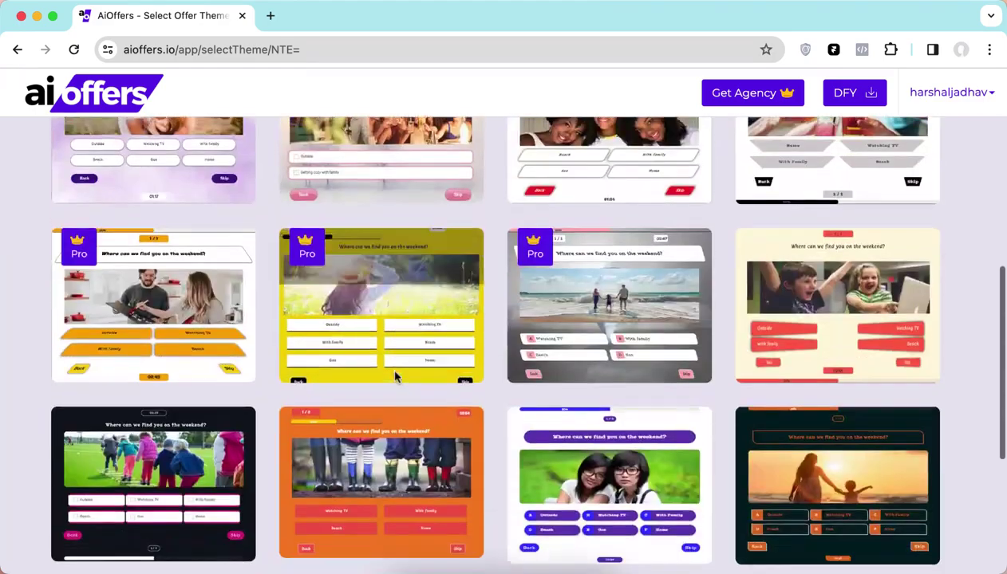
{"action": "scroll", "coordinate": [391, 366], "scroll_direction": "up", "scroll_amount": 6}
{"action": "mouse_move", "coordinate": [607, 262]}
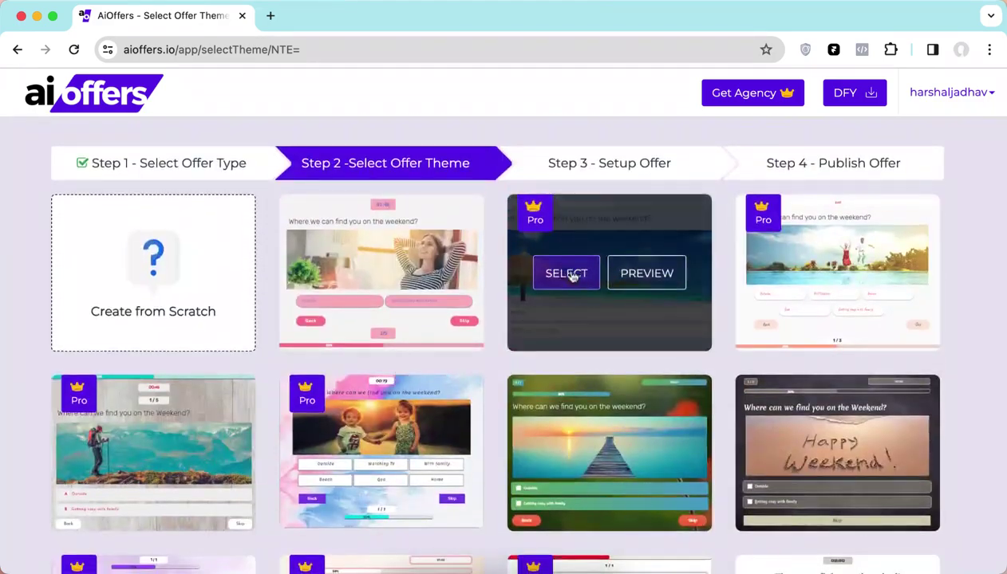
{"action": "left_click", "coordinate": [561, 270]}
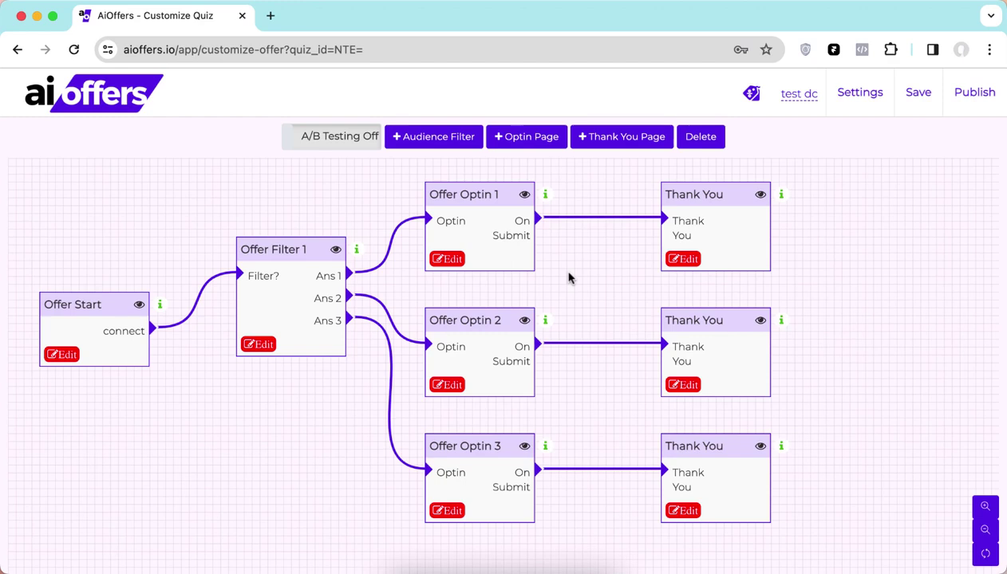
{"action": "left_click", "coordinate": [83, 300]}
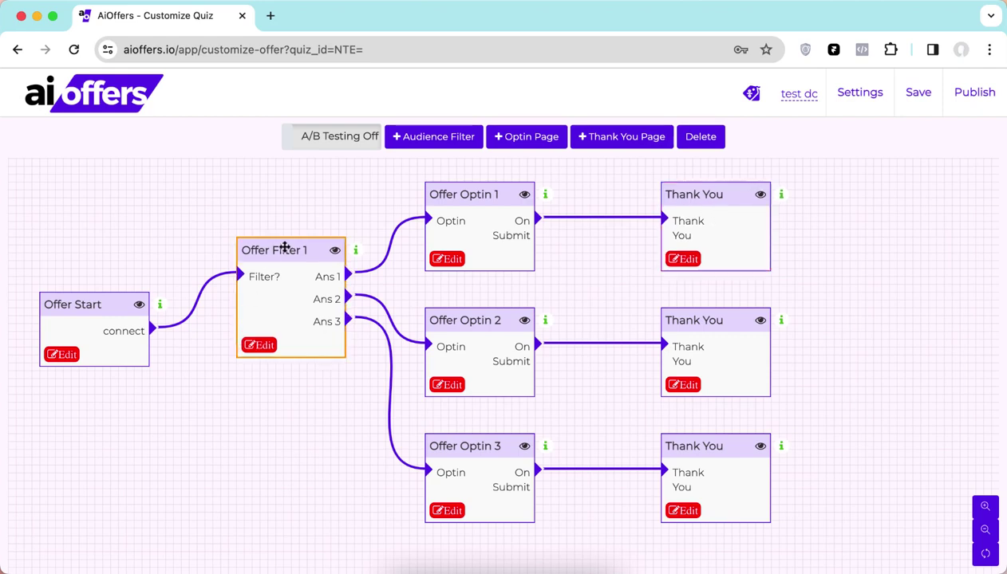
{"action": "left_click", "coordinate": [411, 137]}
{"action": "left_click_drag", "start_coordinate": [831, 422], "coordinate": [352, 397]}
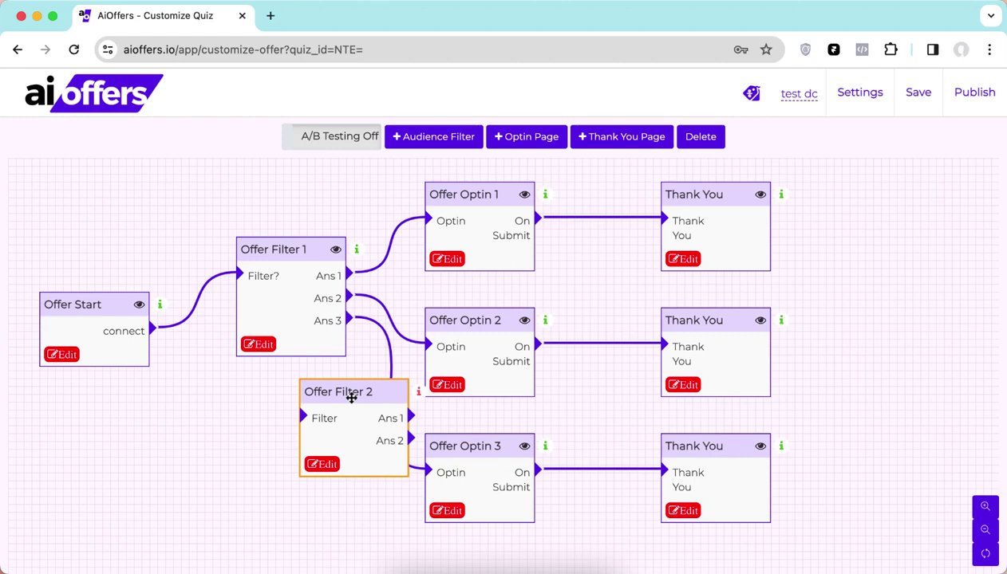
{"action": "left_click", "coordinate": [700, 137]}
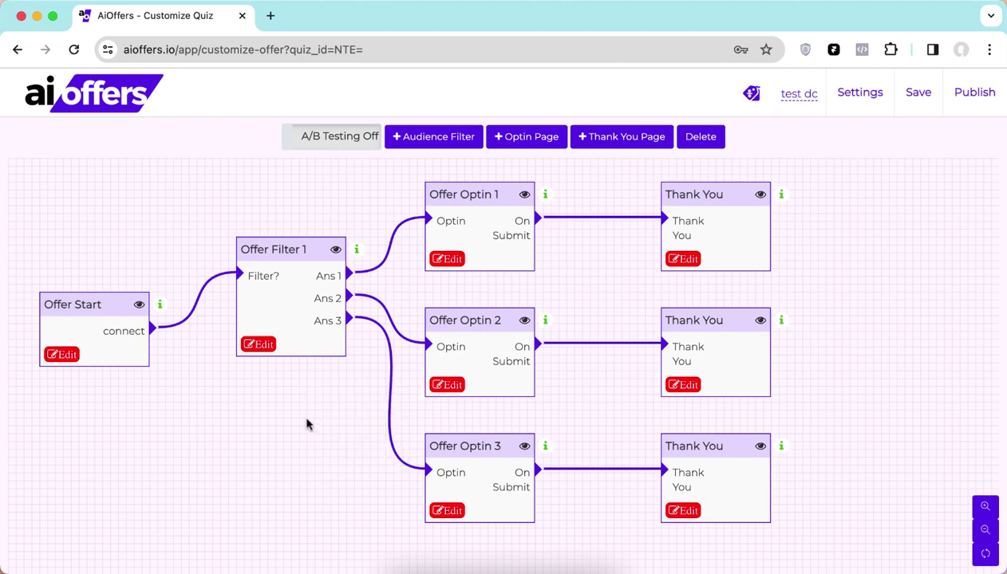
{"action": "left_click", "coordinate": [62, 356]}
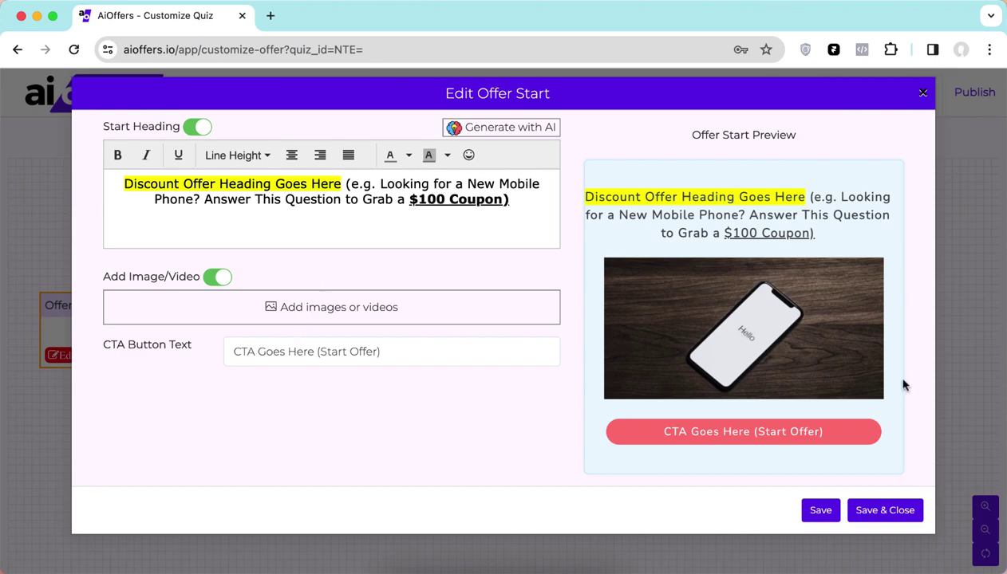
Save the Offer Start page settings and close its dialog
{"action": "left_click", "coordinate": [877, 512]}
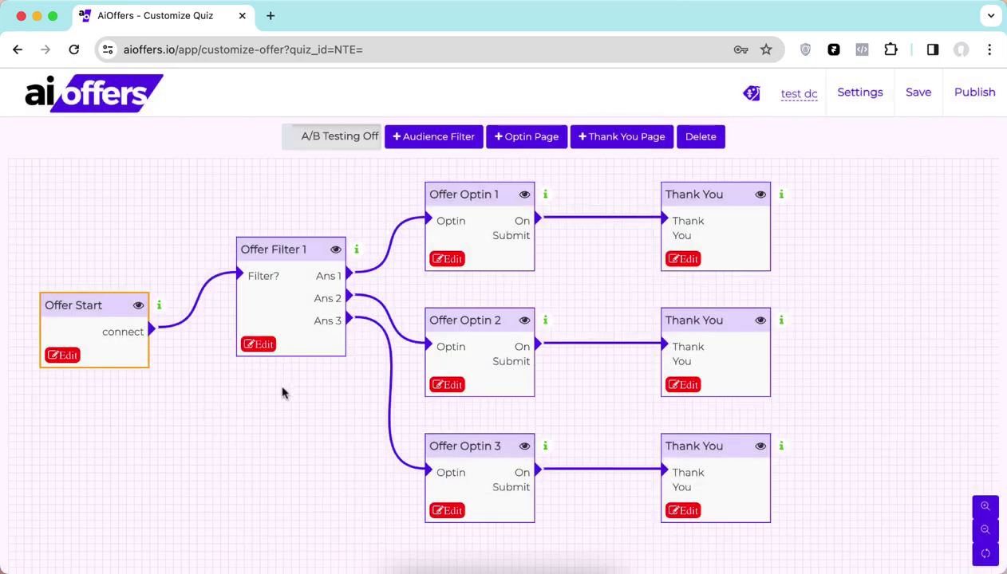
Open Offer Filter 1 and review its three price-range answers
{"action": "left_click", "coordinate": [255, 344]}
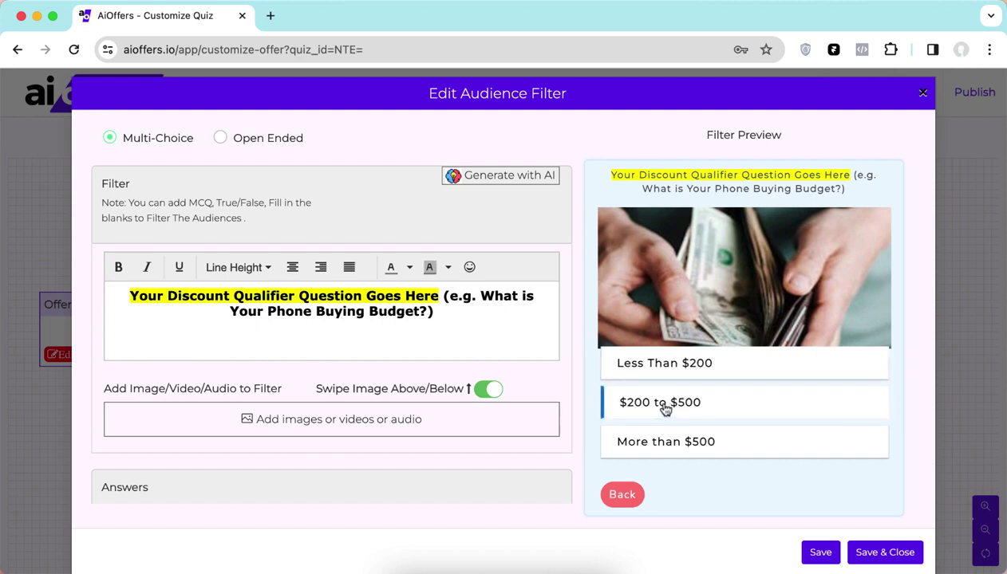
{"action": "scroll", "coordinate": [322, 404], "scroll_direction": "down", "scroll_amount": 2}
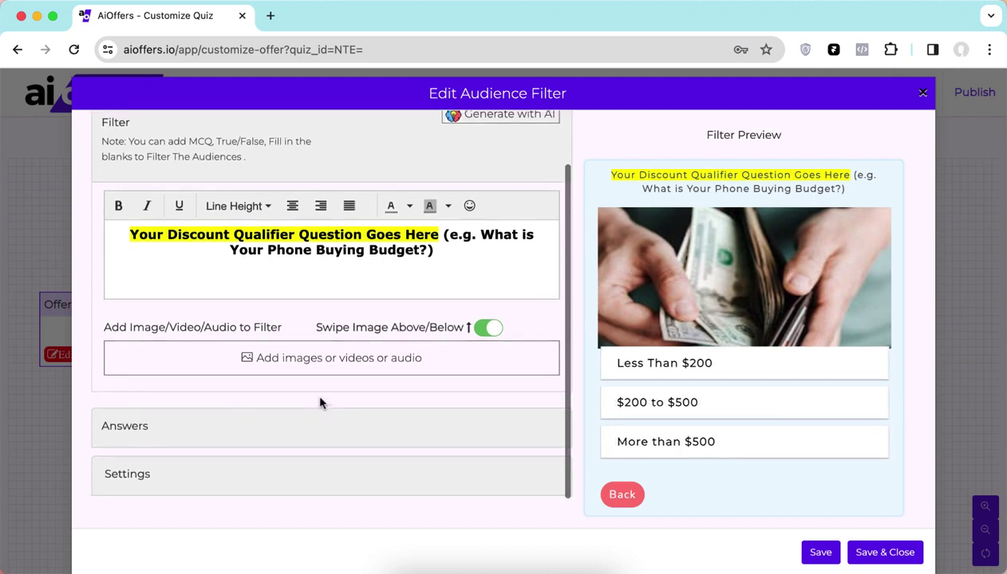
{"action": "left_click", "coordinate": [271, 422]}
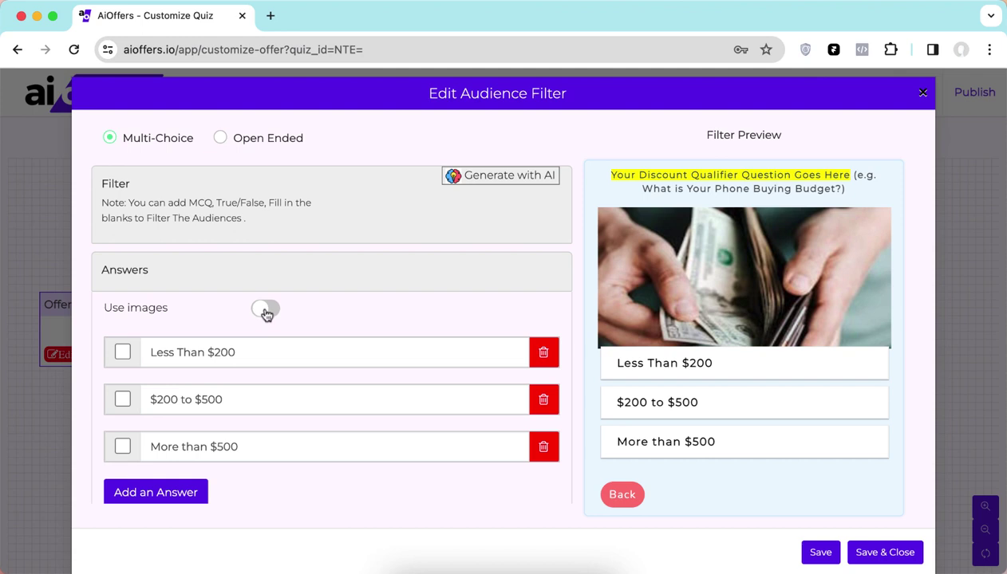
{"action": "left_click", "coordinate": [278, 276]}
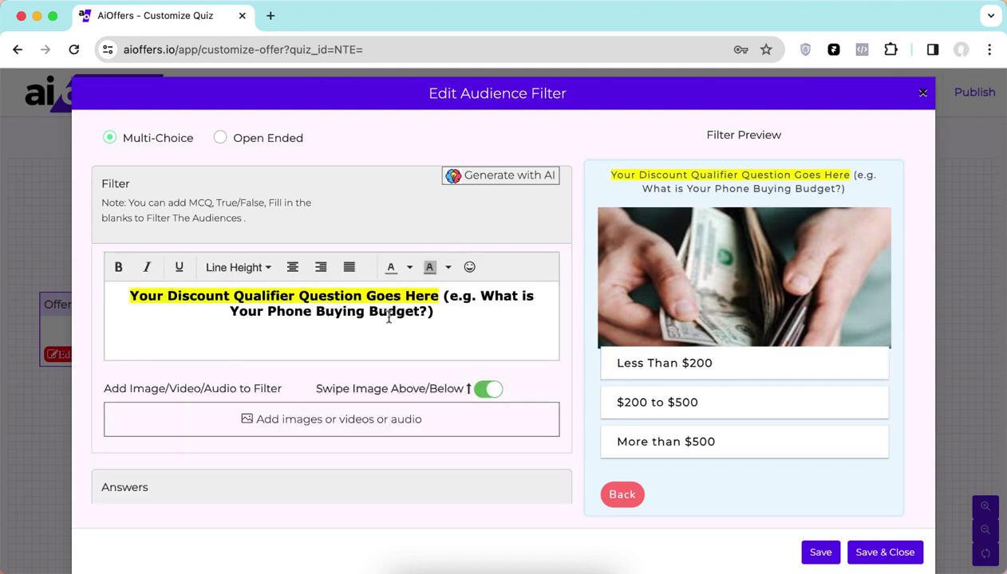
Browse the question's media options (stock, GIF, video, upload, audio) without adding anything
{"action": "left_click", "coordinate": [312, 421]}
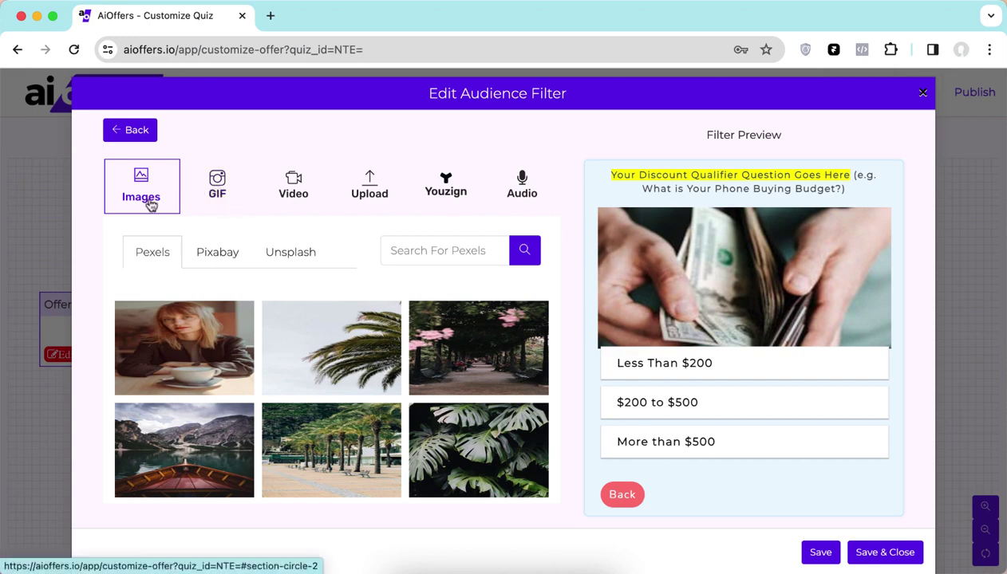
{"action": "left_click", "coordinate": [220, 187]}
{"action": "left_click", "coordinate": [293, 185]}
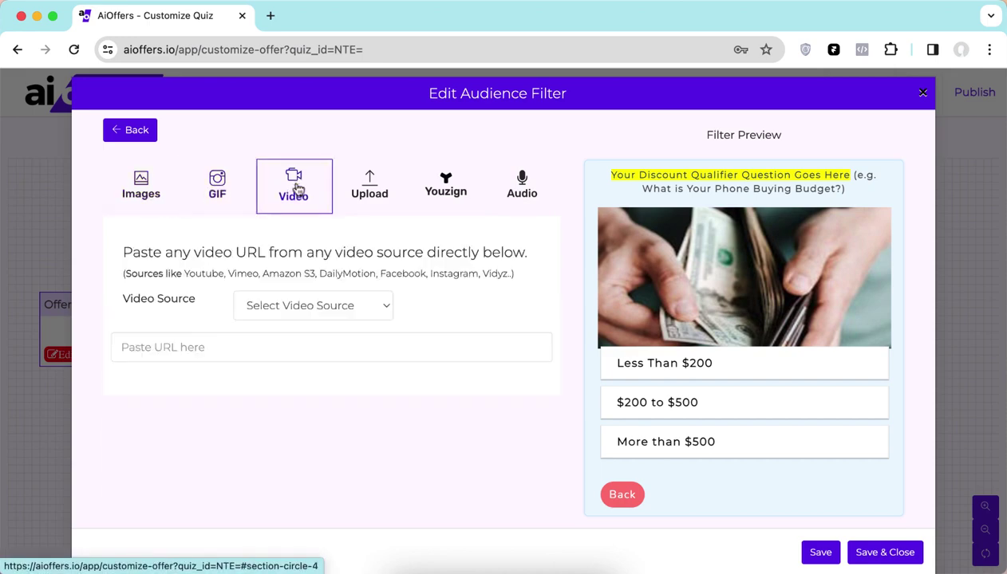
{"action": "left_click", "coordinate": [369, 190]}
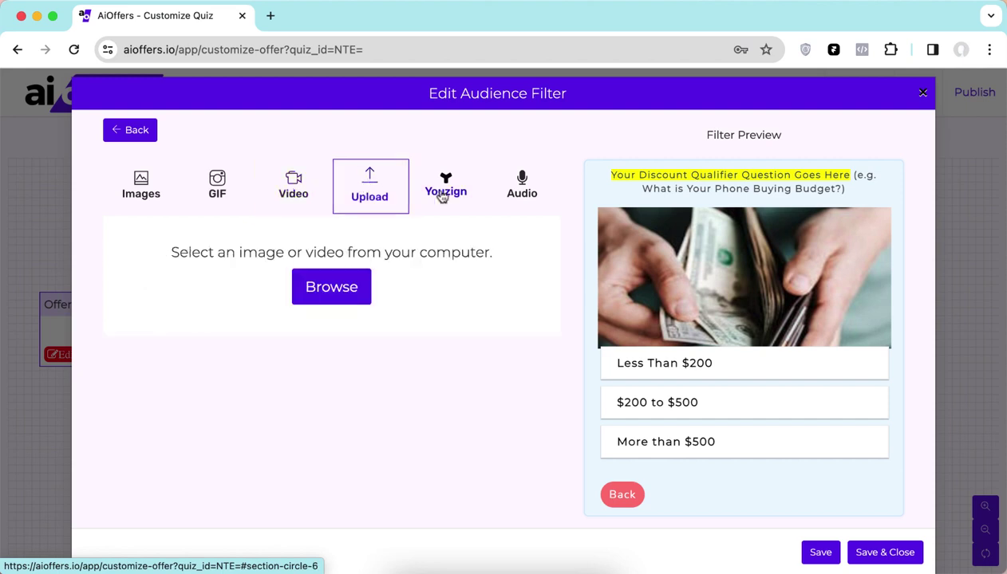
{"action": "left_click", "coordinate": [523, 189]}
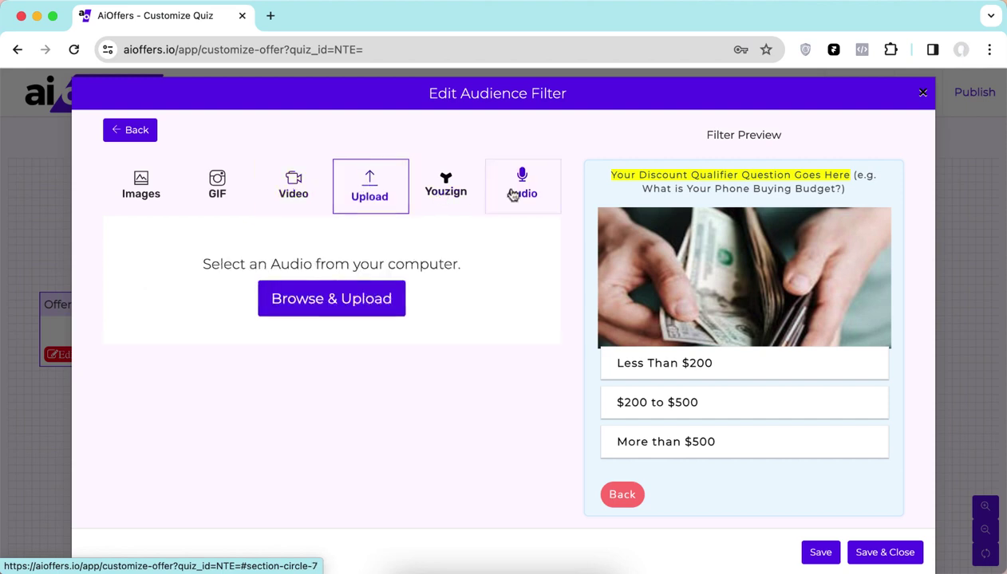
{"action": "left_click", "coordinate": [139, 184]}
{"action": "left_click", "coordinate": [126, 130]}
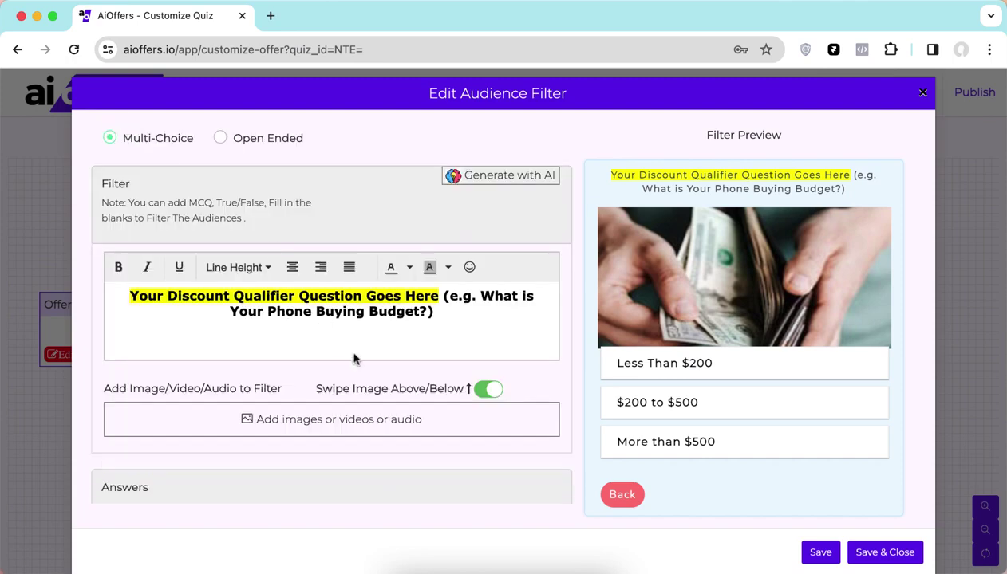
Save and close the budget filter question
{"action": "scroll", "coordinate": [354, 359], "scroll_direction": "down", "scroll_amount": 2}
{"action": "scroll", "coordinate": [354, 359], "scroll_direction": "up", "scroll_amount": 2}
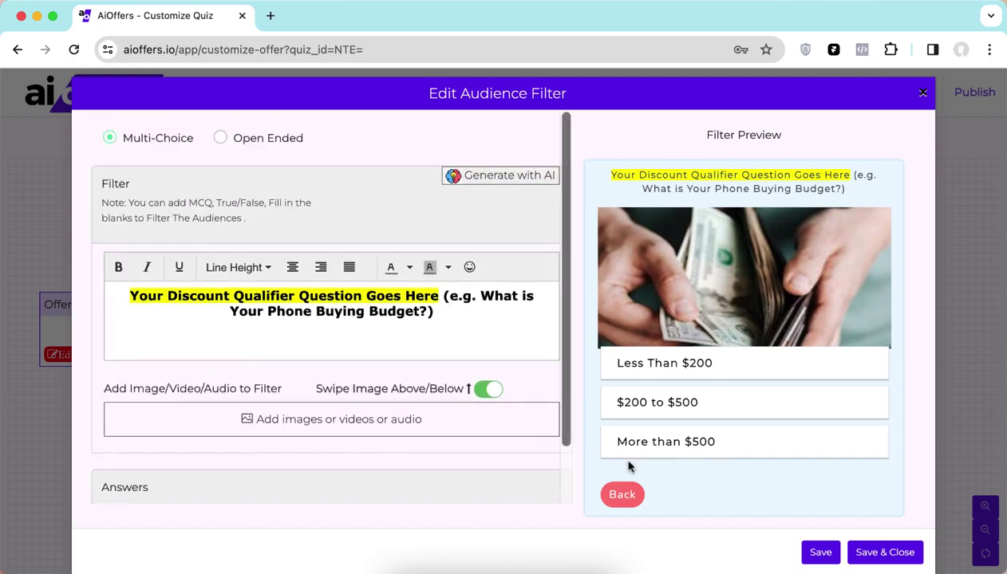
{"action": "left_click", "coordinate": [895, 552]}
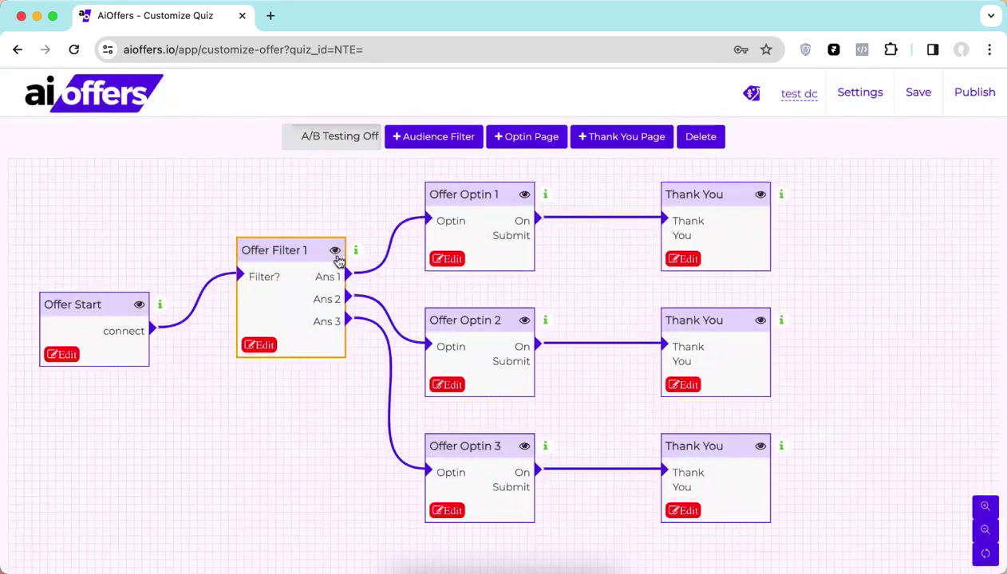
Preview the budget question and the Offer Optin 1 page as visitors see them
{"action": "left_click", "coordinate": [335, 250]}
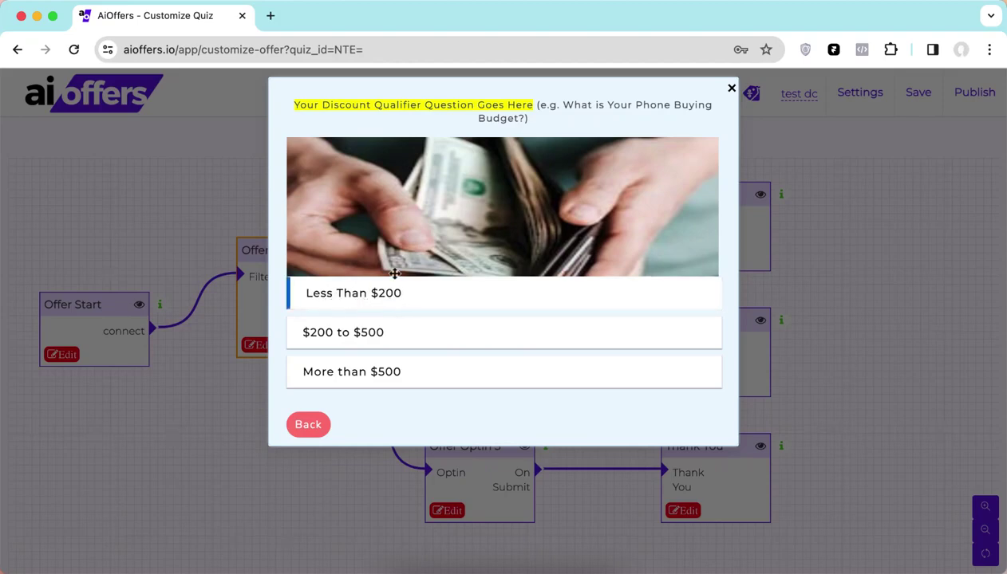
{"action": "left_click", "coordinate": [731, 88]}
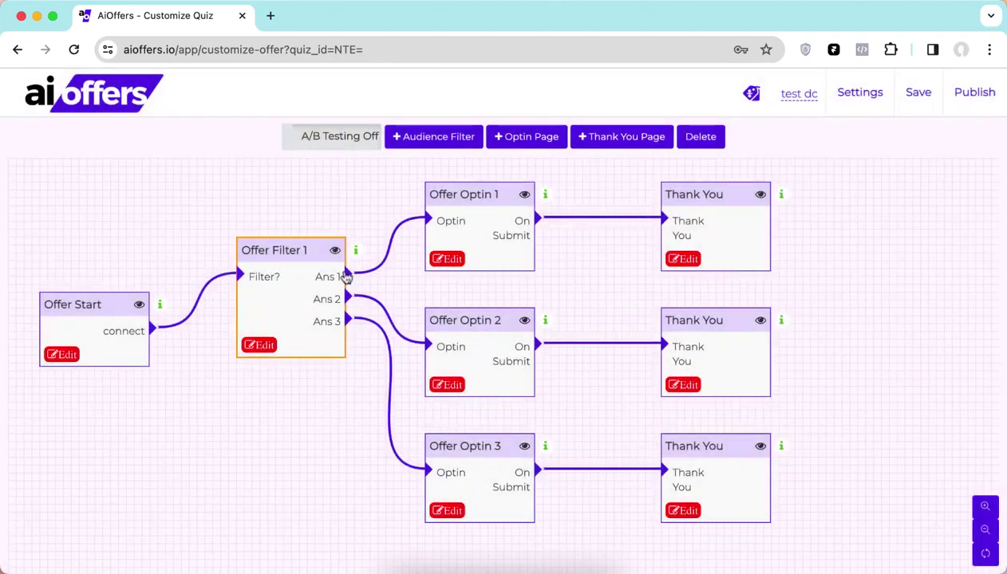
{"action": "left_click", "coordinate": [469, 196]}
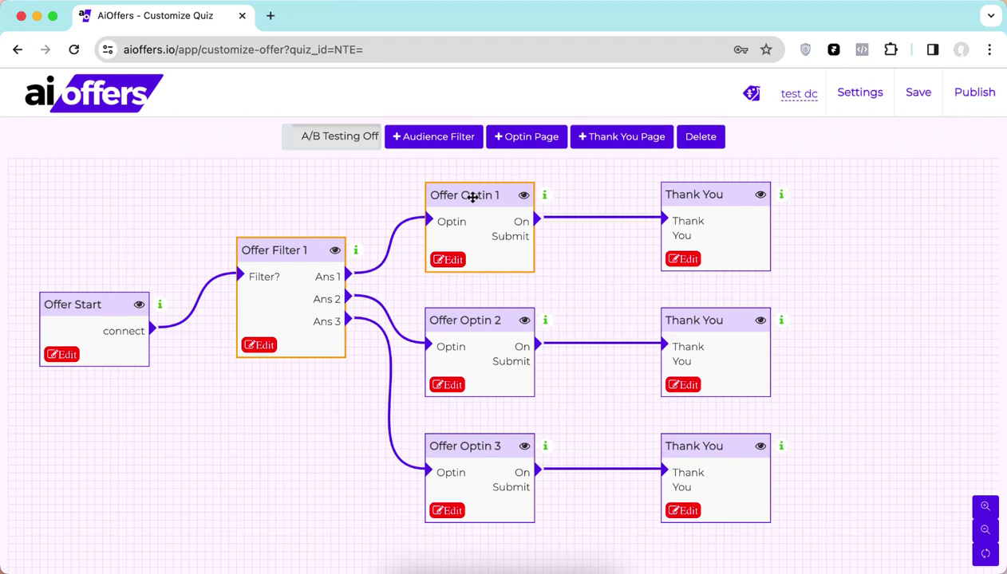
{"action": "left_click", "coordinate": [523, 195]}
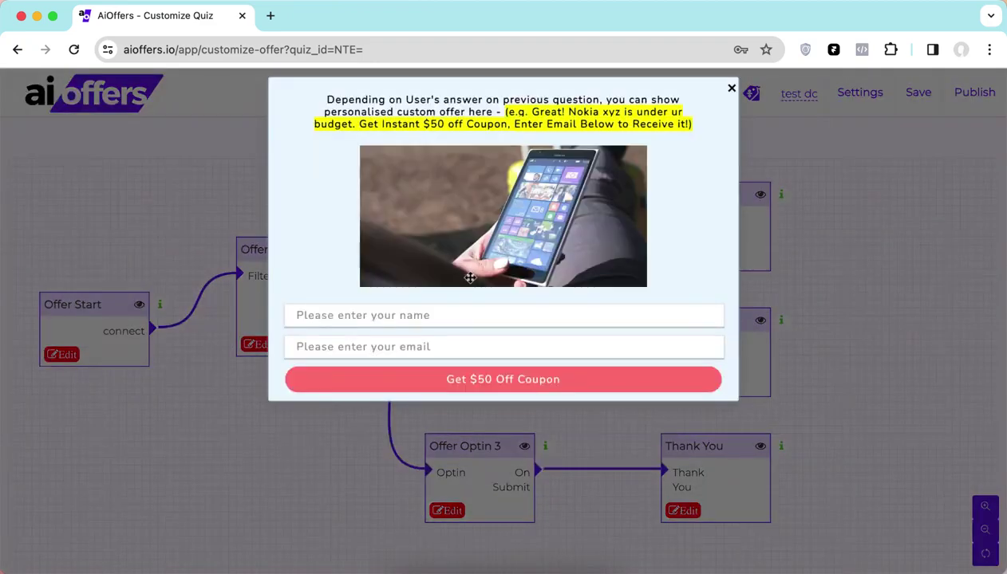
{"action": "key", "text": "Escape"}
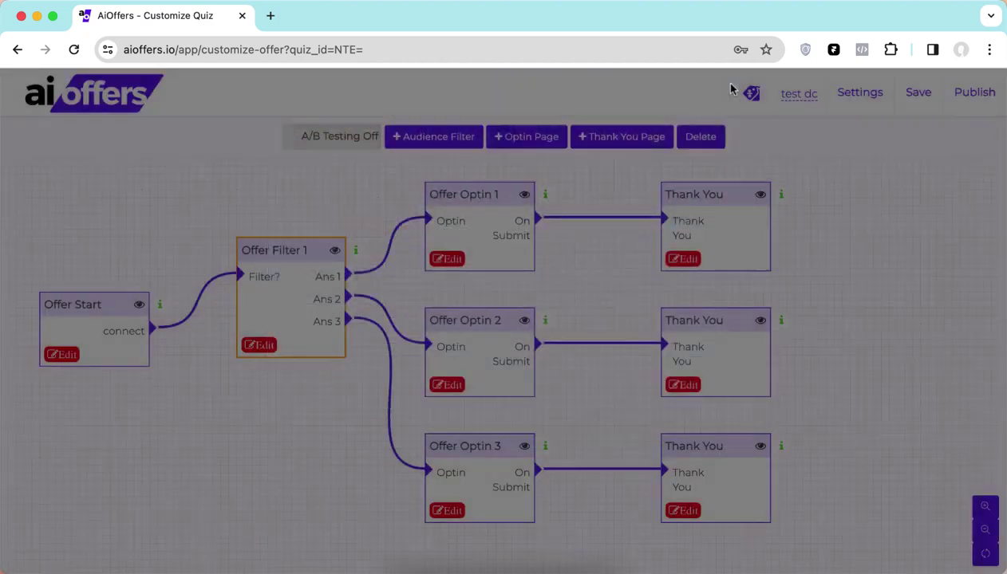
Open Offer Optin 1's lead form and keep Email as the lead type
{"action": "left_click", "coordinate": [465, 318]}
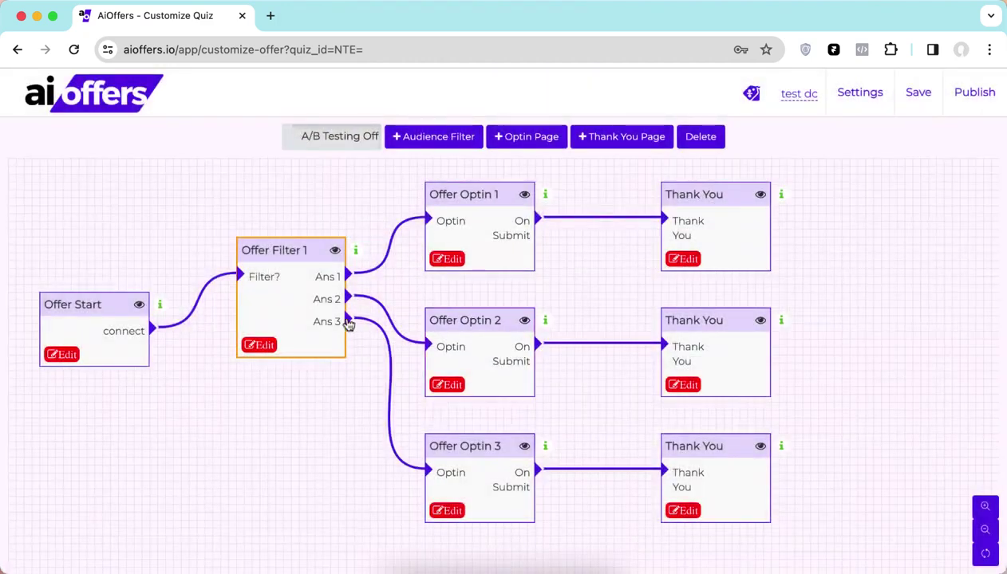
{"action": "left_click", "coordinate": [449, 261]}
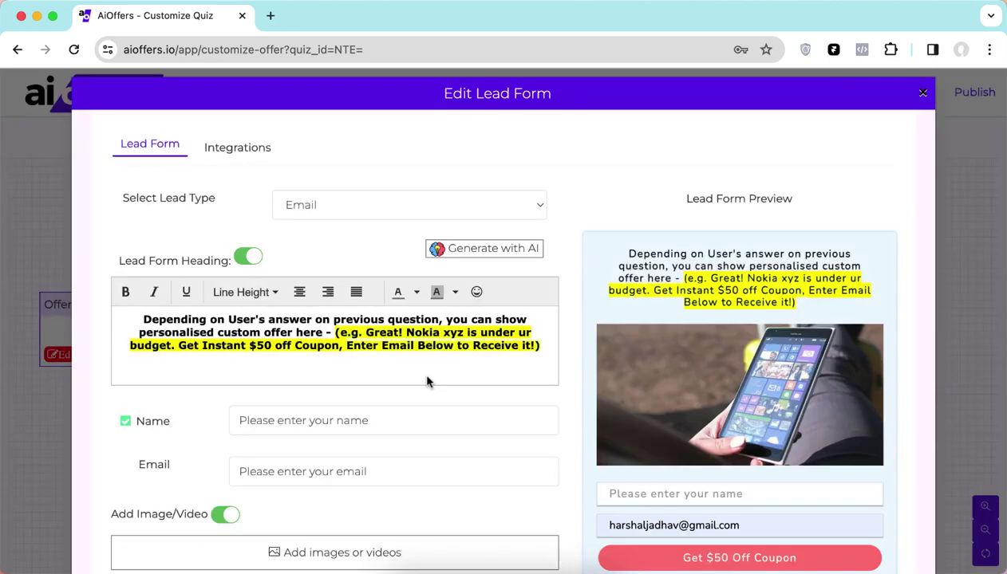
{"action": "scroll", "coordinate": [427, 382], "scroll_direction": "down", "scroll_amount": 4}
{"action": "scroll", "coordinate": [427, 382], "scroll_direction": "up", "scroll_amount": 4}
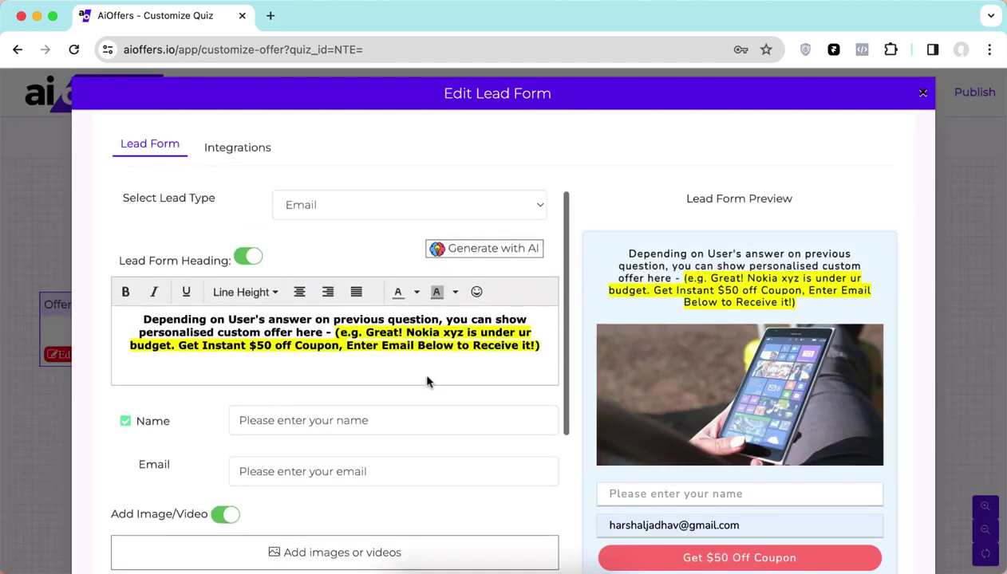
{"action": "scroll", "coordinate": [627, 427], "scroll_direction": "down", "scroll_amount": 2}
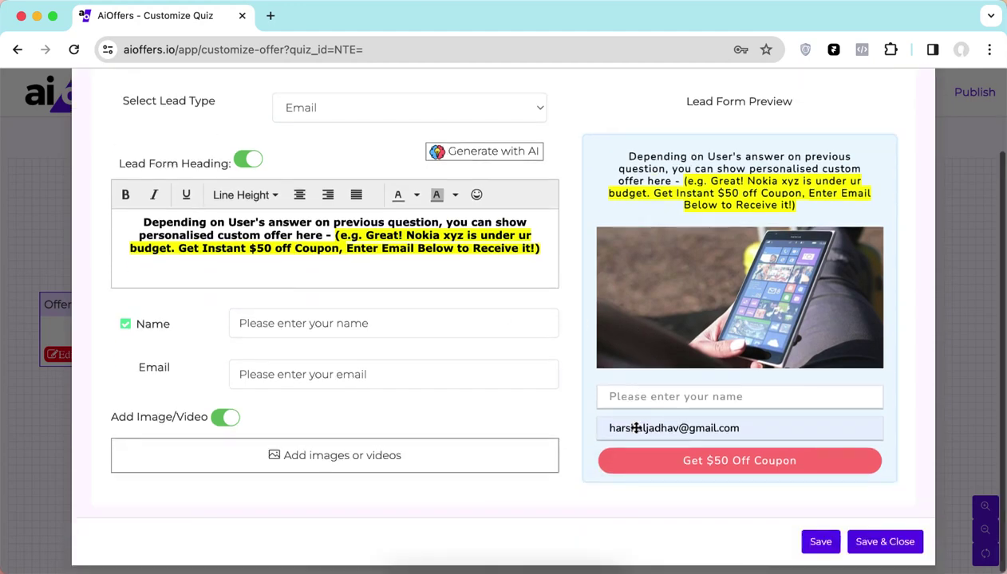
{"action": "scroll", "coordinate": [618, 429], "scroll_direction": "up", "scroll_amount": 2}
{"action": "left_click", "coordinate": [352, 207]}
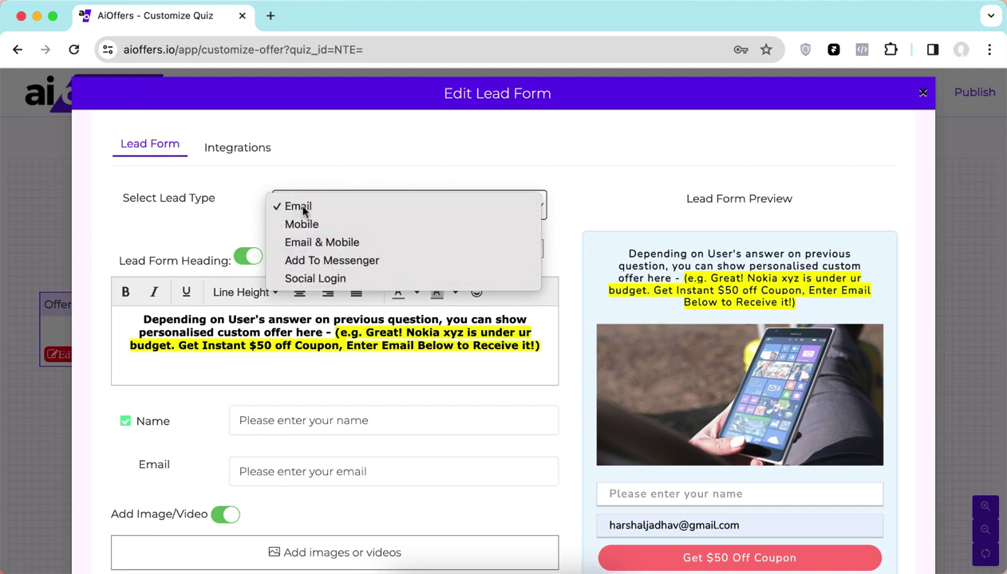
{"action": "left_click", "coordinate": [279, 209]}
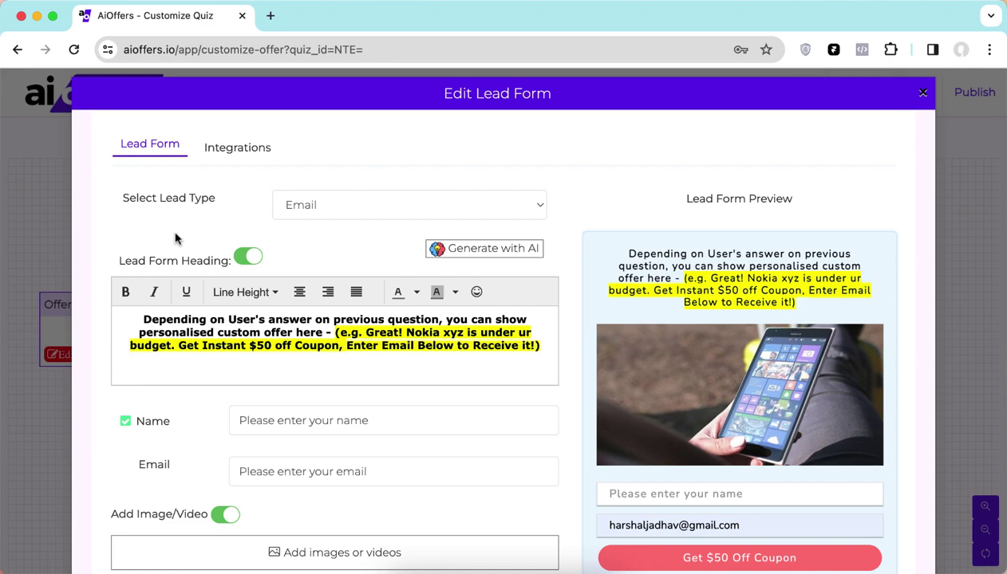
Leave the terms notice off, turn on GDPR consent, and show the form's integrations
{"action": "scroll", "coordinate": [397, 384], "scroll_direction": "down", "scroll_amount": 8}
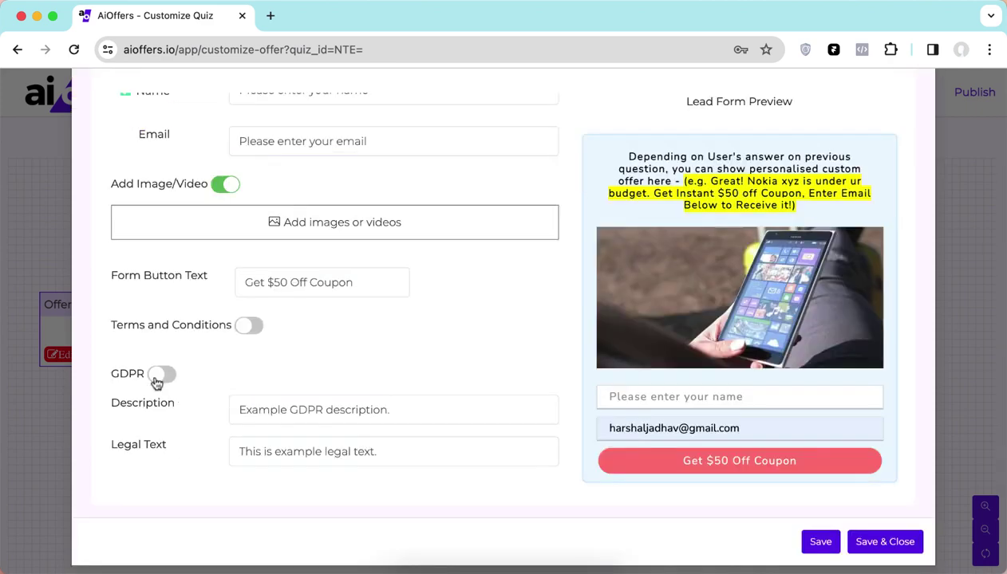
{"action": "left_click", "coordinate": [248, 327]}
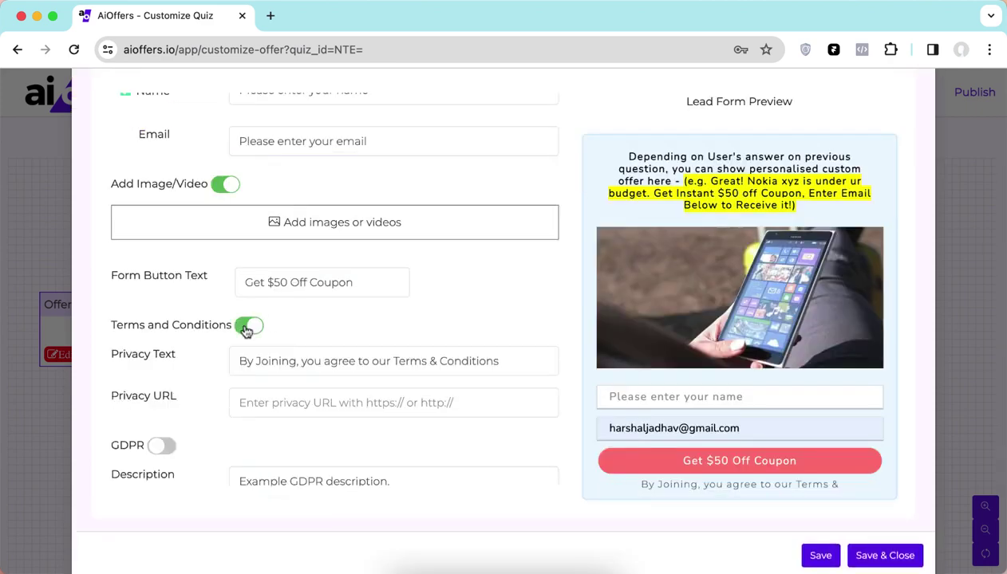
{"action": "left_click", "coordinate": [247, 326]}
{"action": "left_click", "coordinate": [162, 375]}
{"action": "scroll", "coordinate": [366, 400], "scroll_direction": "up", "scroll_amount": 5}
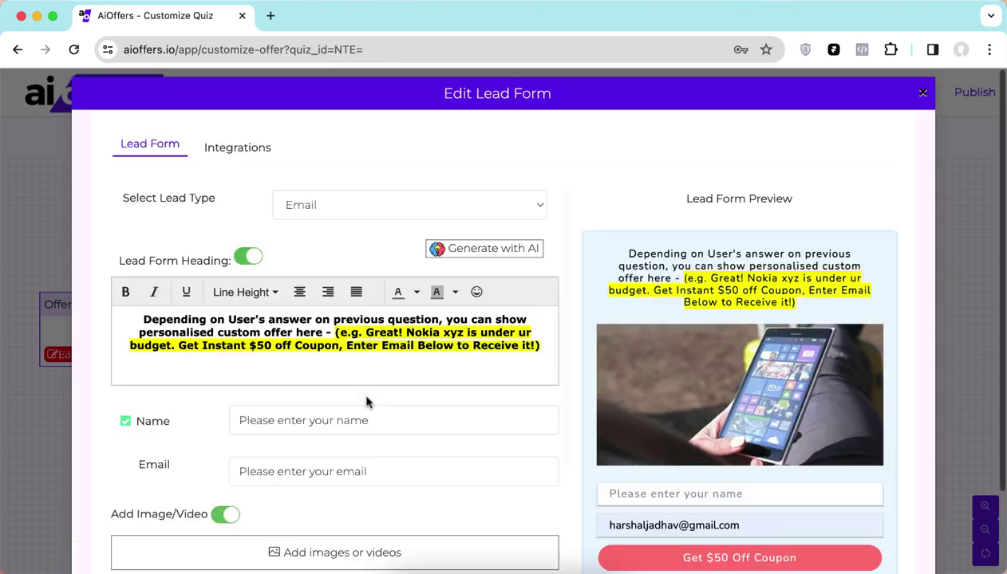
{"action": "left_click", "coordinate": [239, 150]}
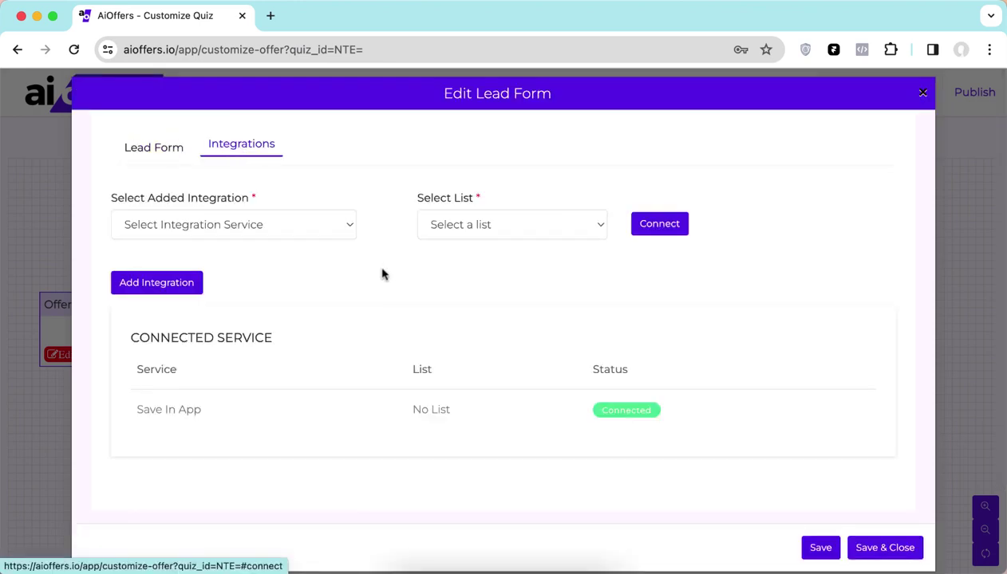
Connect Save In App as the lead form's integration
{"action": "left_click", "coordinate": [292, 220]}
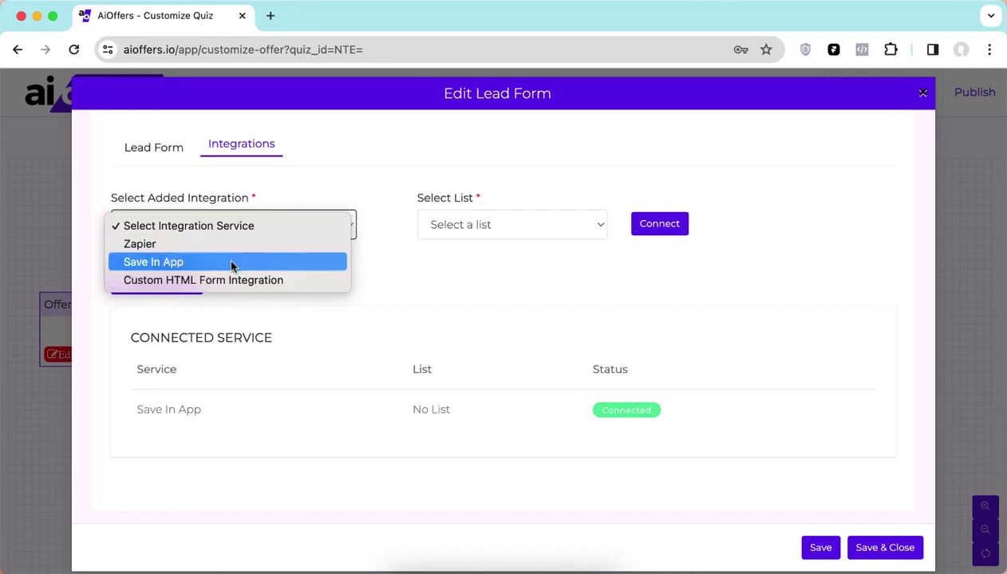
{"action": "left_click", "coordinate": [380, 266]}
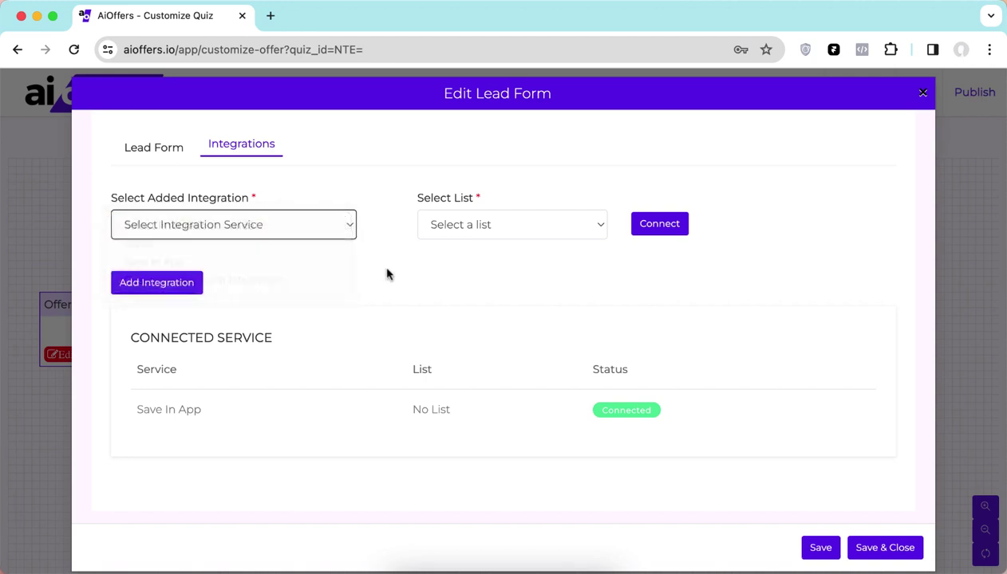
{"action": "left_click", "coordinate": [263, 227]}
{"action": "left_click", "coordinate": [256, 263]}
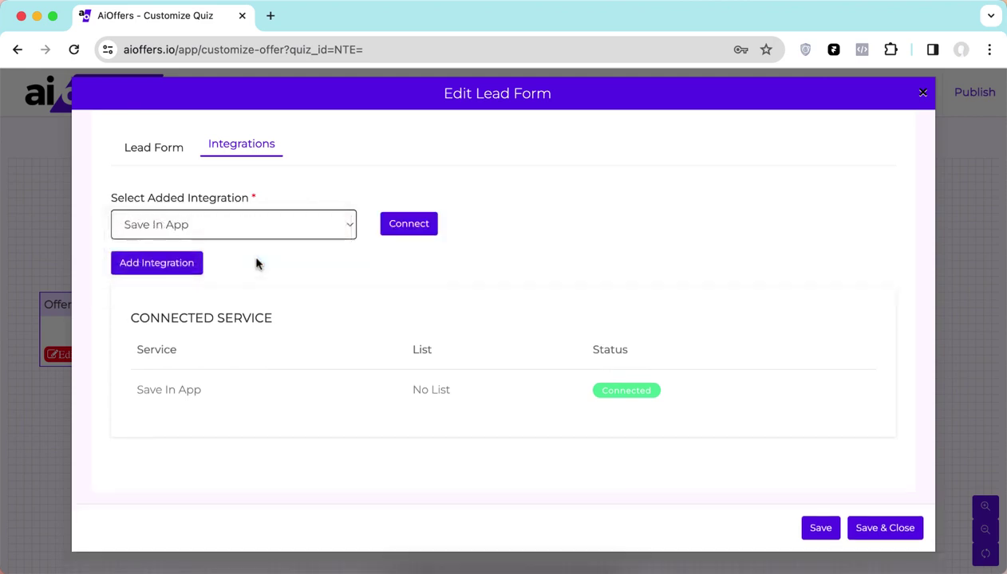
{"action": "left_click", "coordinate": [402, 227]}
Browse the available integrations, then save and close the lead form
{"action": "left_click", "coordinate": [150, 264]}
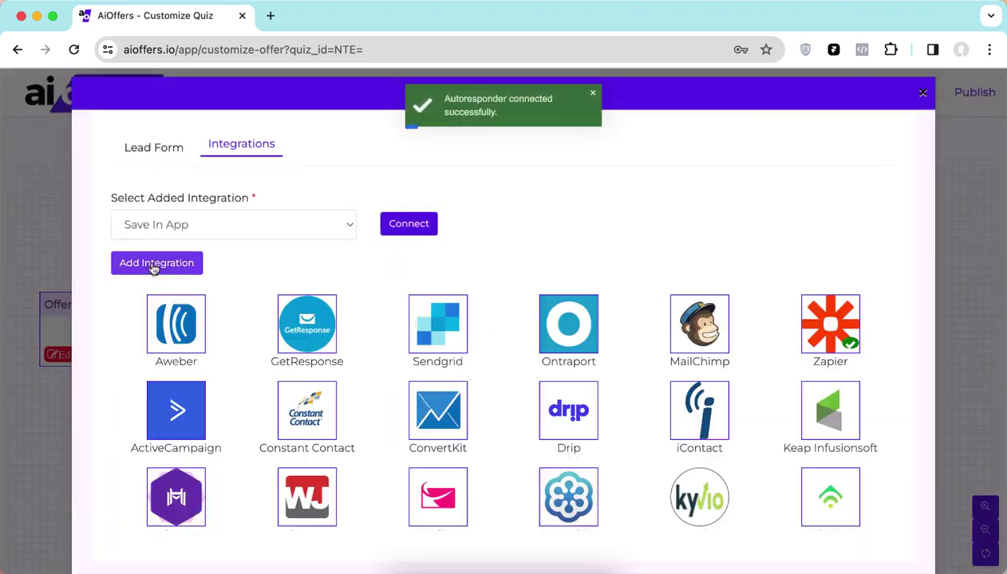
{"action": "scroll", "coordinate": [455, 236], "scroll_direction": "down", "scroll_amount": 1}
{"action": "scroll", "coordinate": [499, 364], "scroll_direction": "down", "scroll_amount": 3}
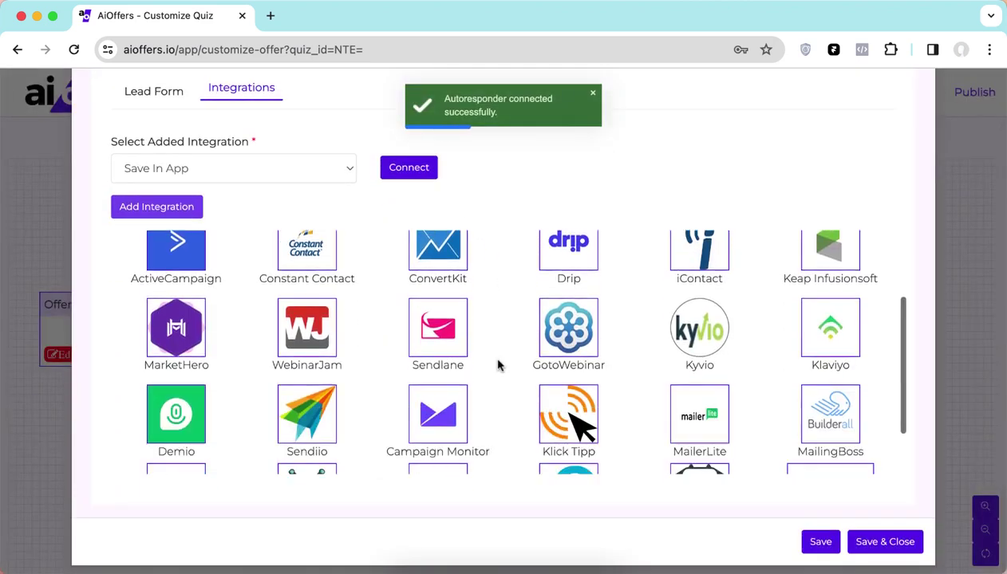
{"action": "scroll", "coordinate": [498, 364], "scroll_direction": "up", "scroll_amount": 4}
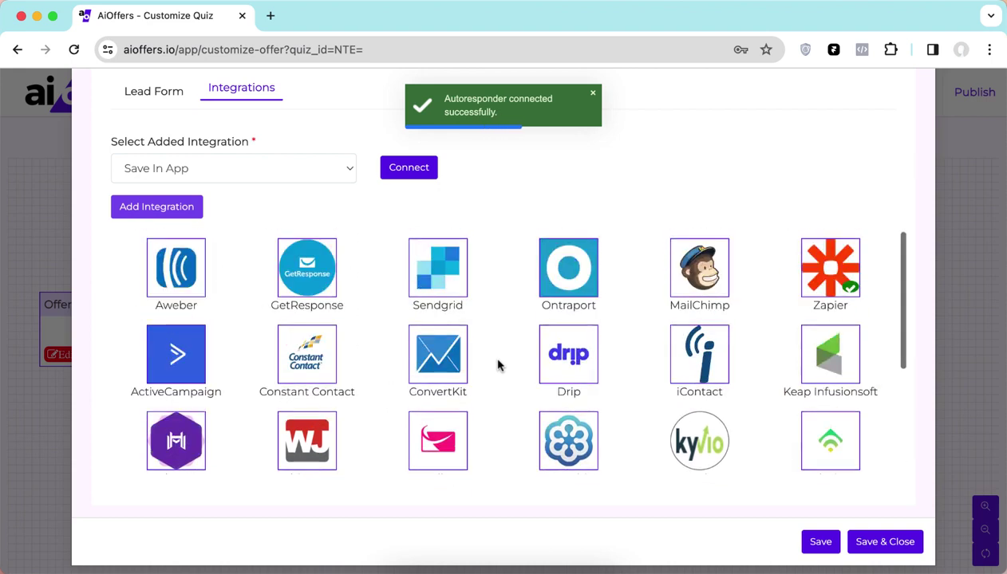
{"action": "left_click", "coordinate": [175, 263]}
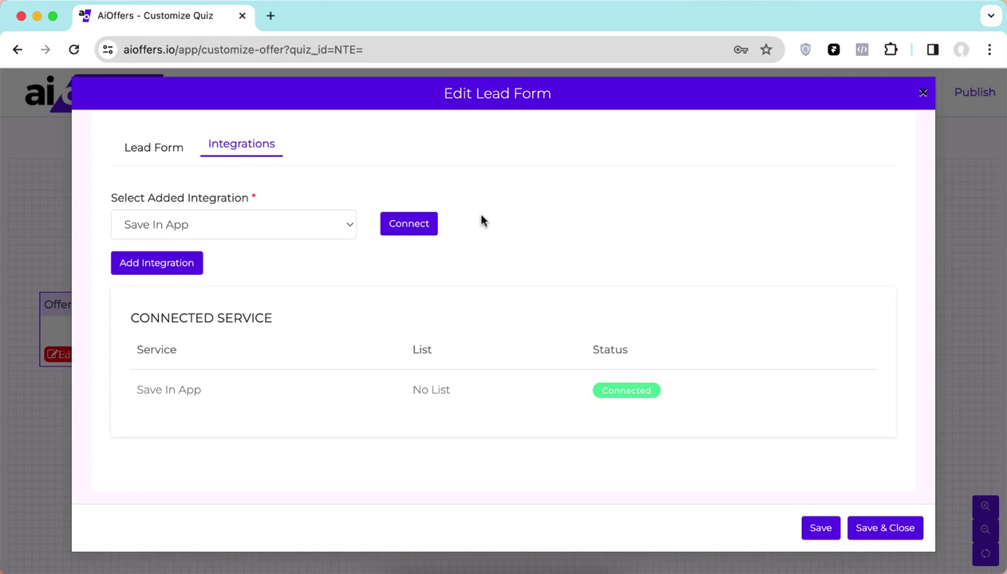
{"action": "left_click", "coordinate": [154, 148]}
{"action": "scroll", "coordinate": [449, 386], "scroll_direction": "down", "scroll_amount": 2}
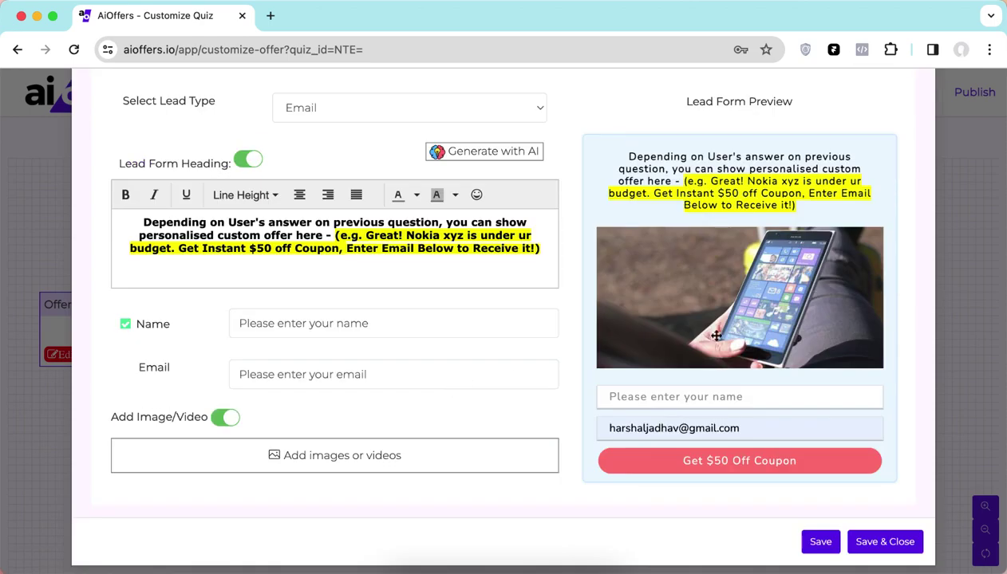
{"action": "left_click", "coordinate": [881, 541]}
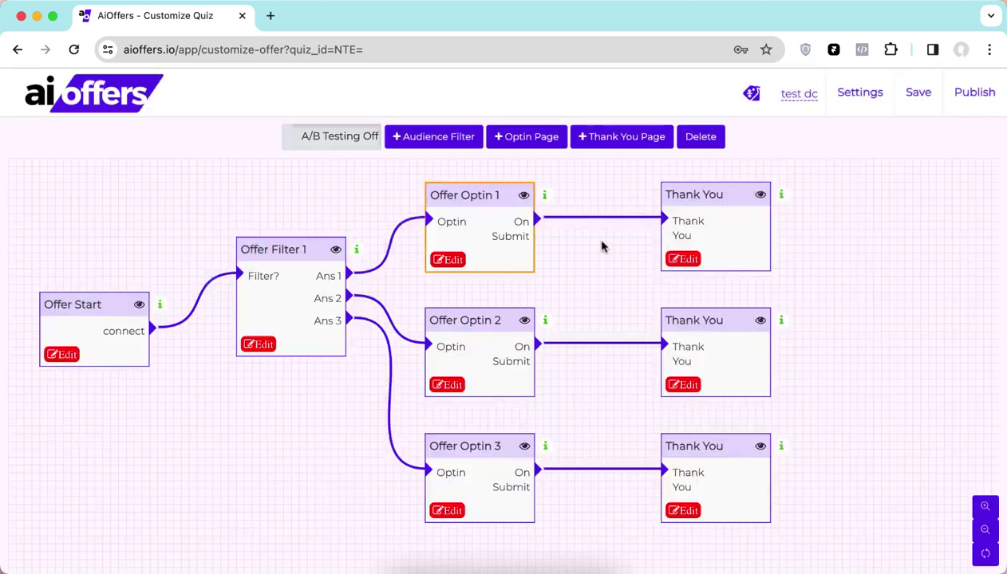
{"action": "left_click", "coordinate": [674, 263]}
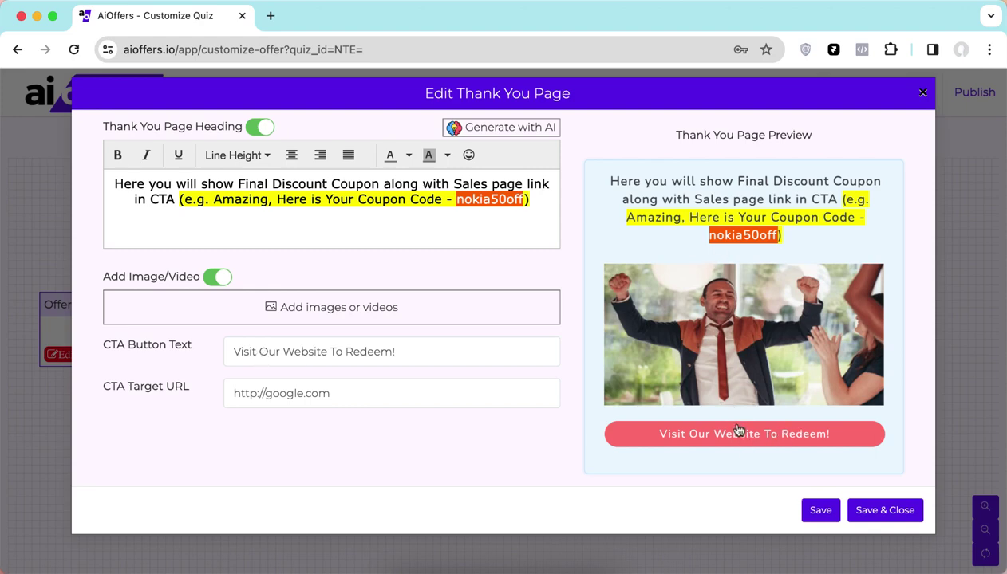
{"action": "key", "text": "Escape"}
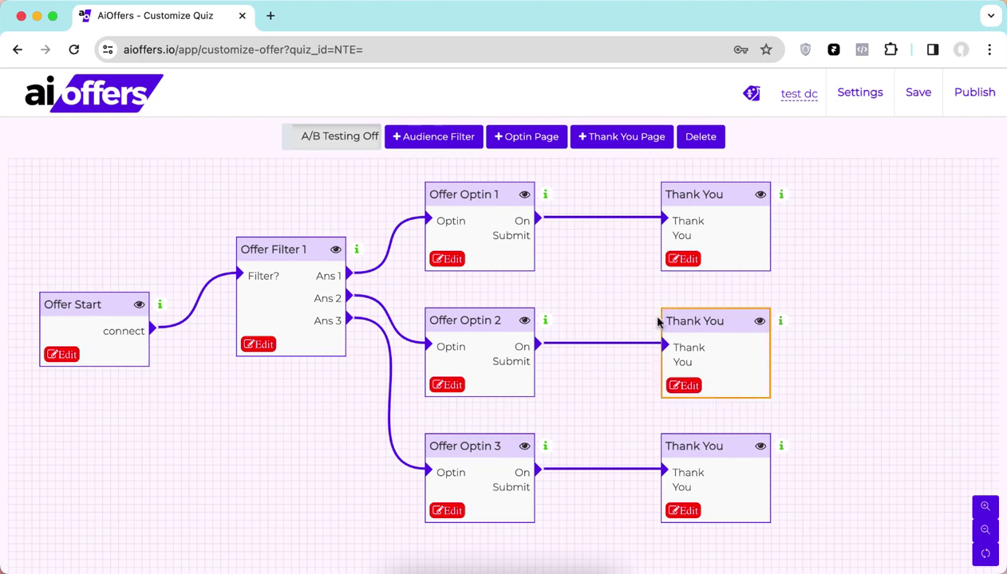
In Offer Settings, review the theme style sections and preview the shake animation
{"action": "left_click", "coordinate": [855, 92]}
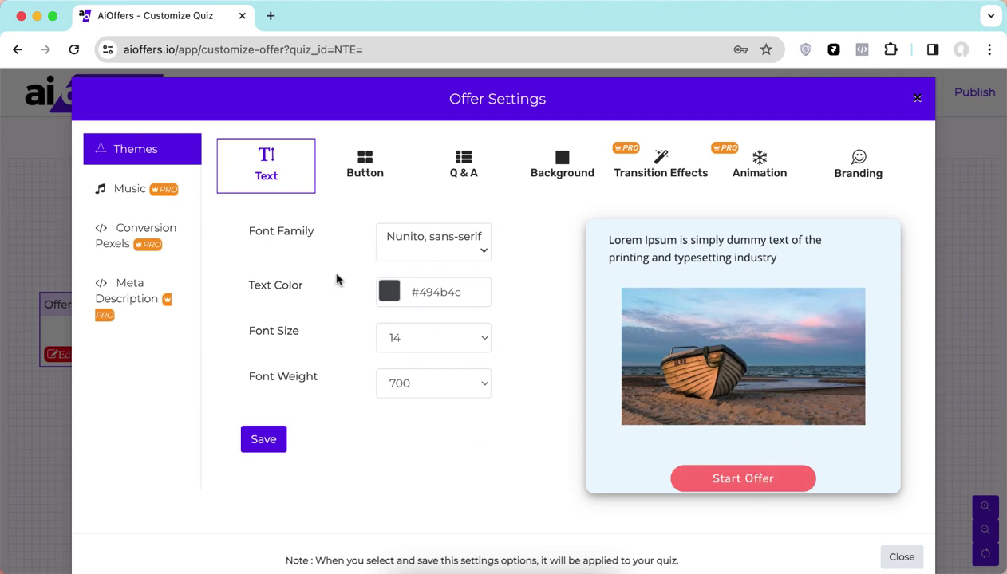
{"action": "left_click", "coordinate": [363, 164]}
{"action": "left_click", "coordinate": [460, 165]}
{"action": "left_click", "coordinate": [460, 165]}
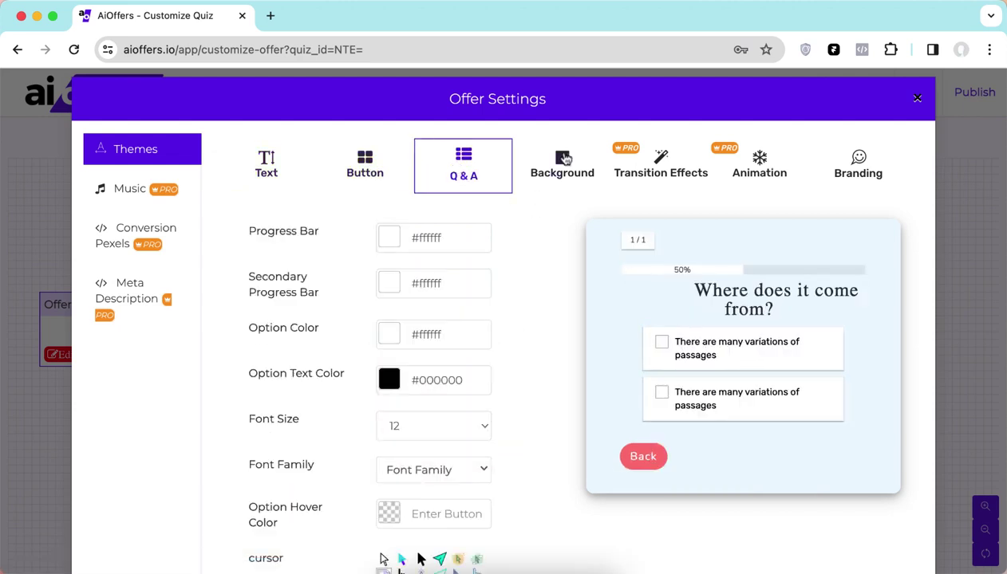
{"action": "left_click", "coordinate": [559, 163]}
{"action": "left_click", "coordinate": [652, 165]}
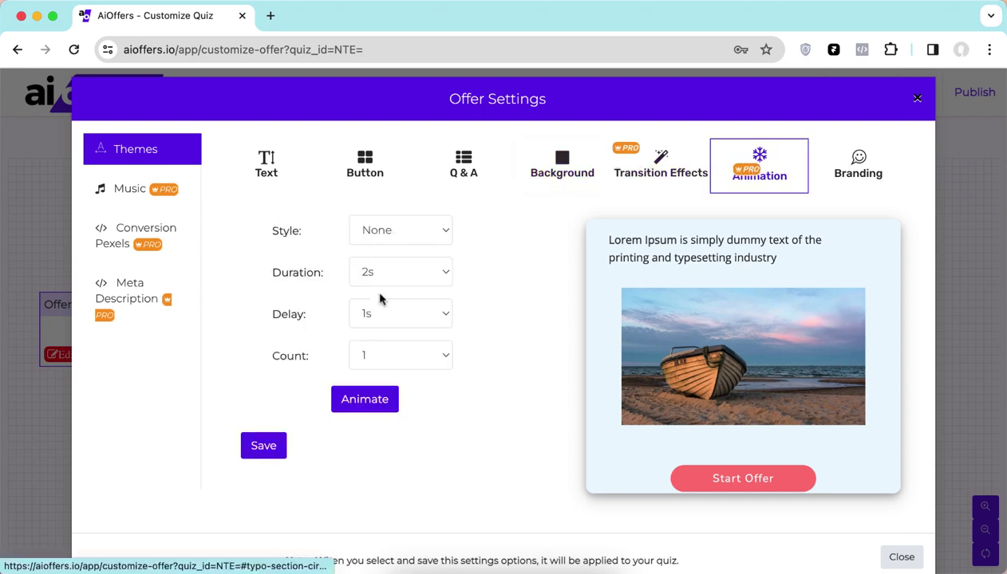
{"action": "left_click", "coordinate": [443, 229]}
{"action": "left_click", "coordinate": [417, 251]}
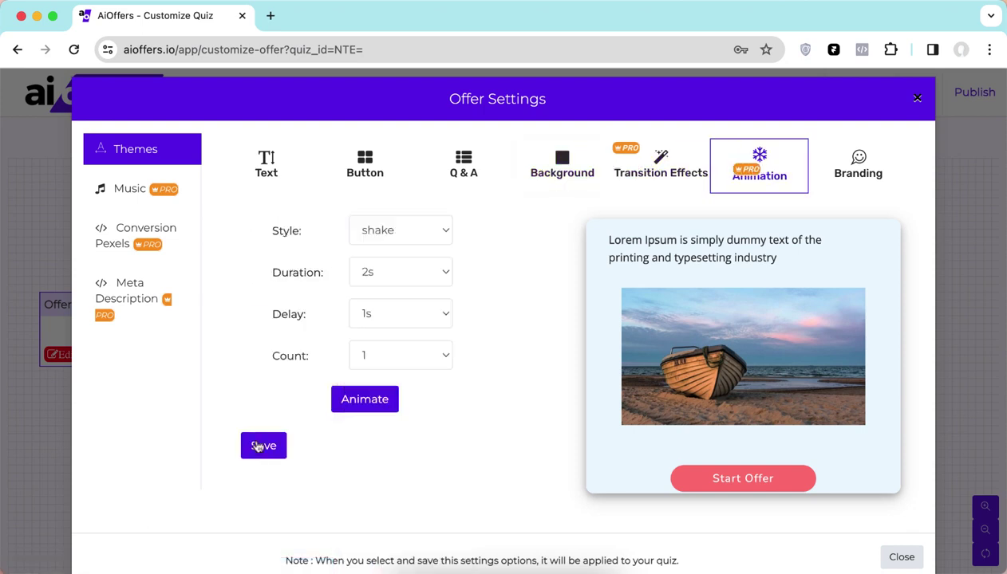
{"action": "left_click", "coordinate": [365, 398]}
Keep branding at Bottom, Right and bring up the Music settings
{"action": "left_click", "coordinate": [845, 170]}
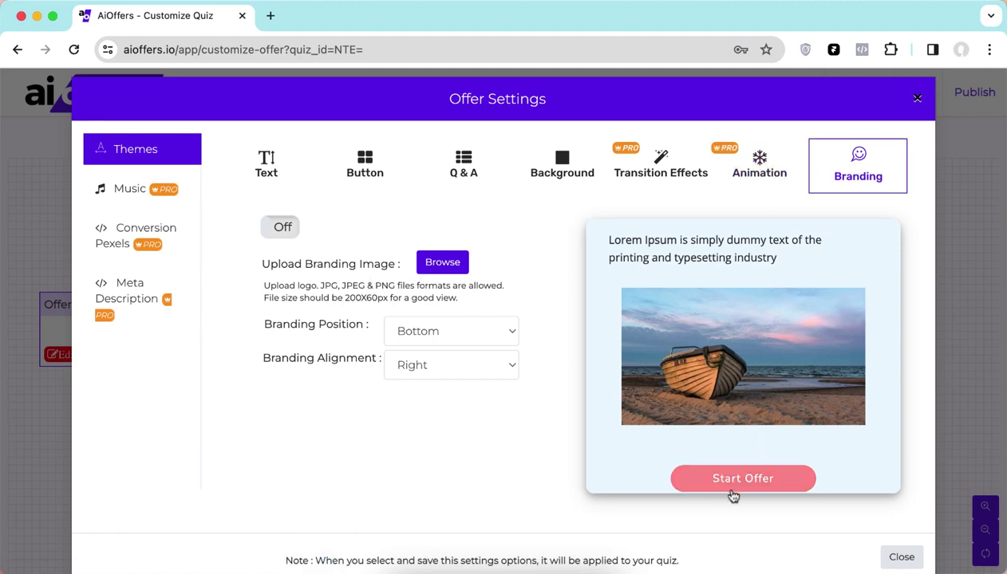
{"action": "left_click", "coordinate": [451, 331]}
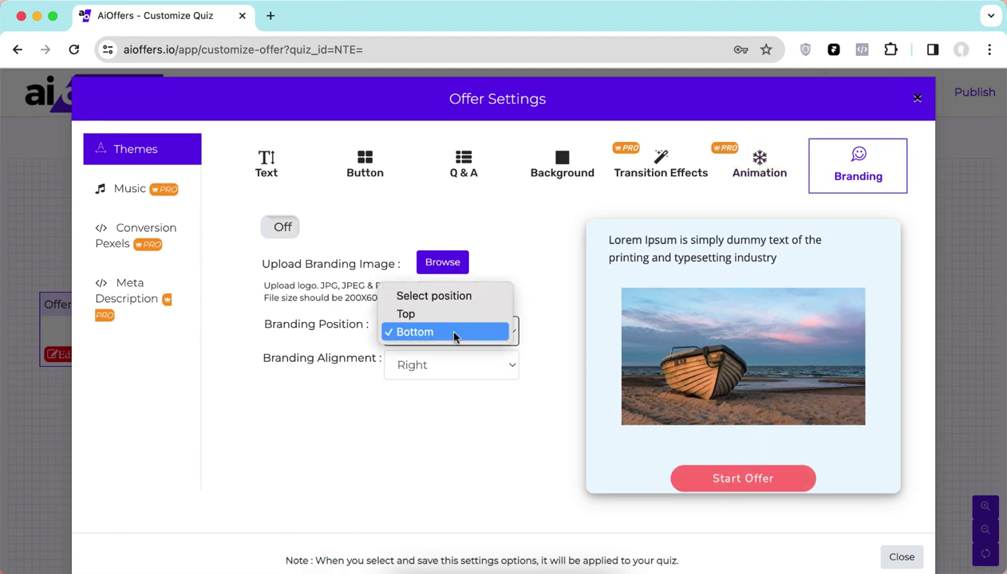
{"action": "left_click", "coordinate": [454, 333]}
{"action": "left_click", "coordinate": [453, 365]}
{"action": "left_click", "coordinate": [444, 468]}
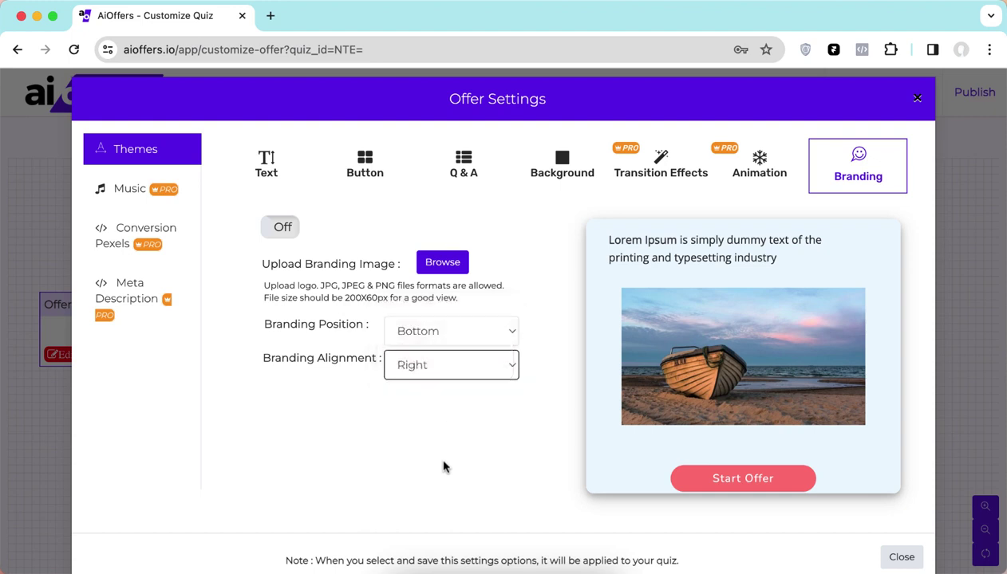
{"action": "left_click", "coordinate": [118, 191]}
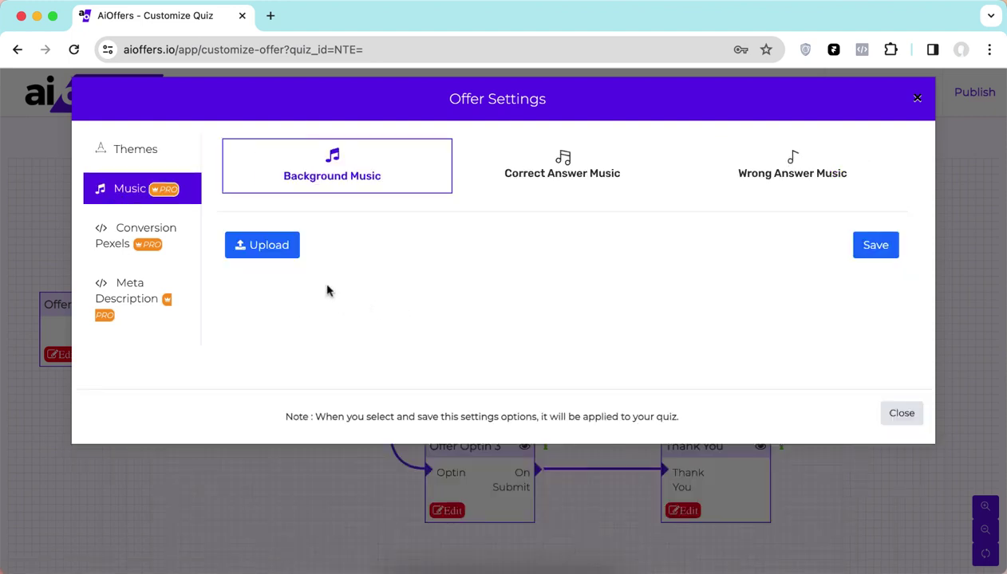
Look through Conversion Pixels and Meta Description unchanged, ending on the Themes text settings
{"action": "left_click", "coordinate": [122, 244]}
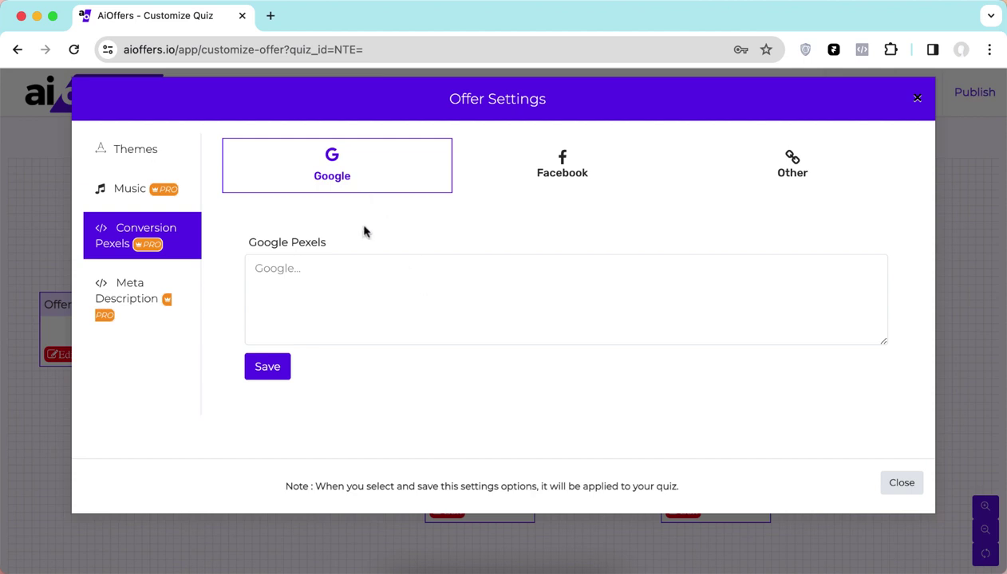
{"action": "left_click", "coordinate": [119, 296]}
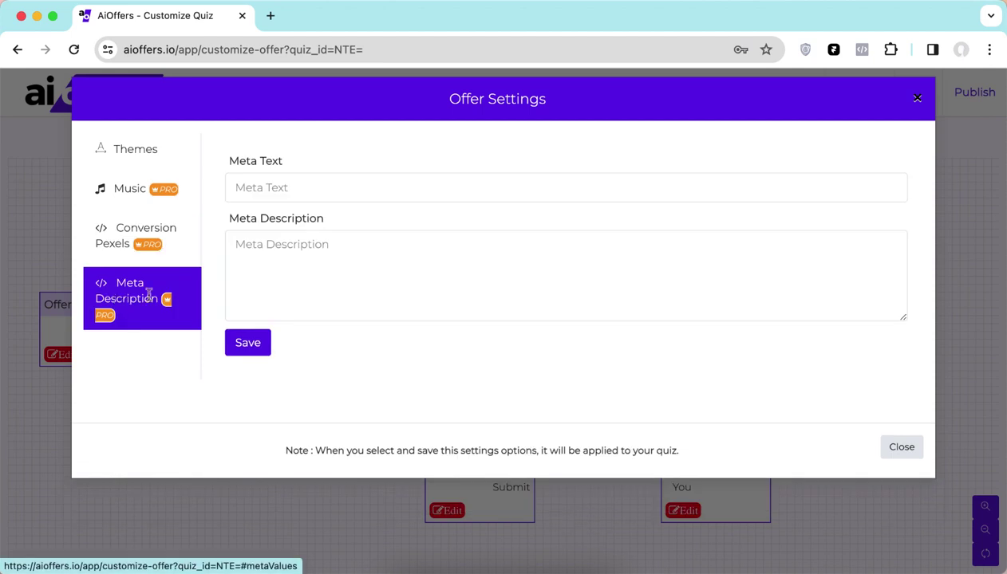
{"action": "left_click", "coordinate": [363, 263]}
{"action": "left_click", "coordinate": [377, 403]}
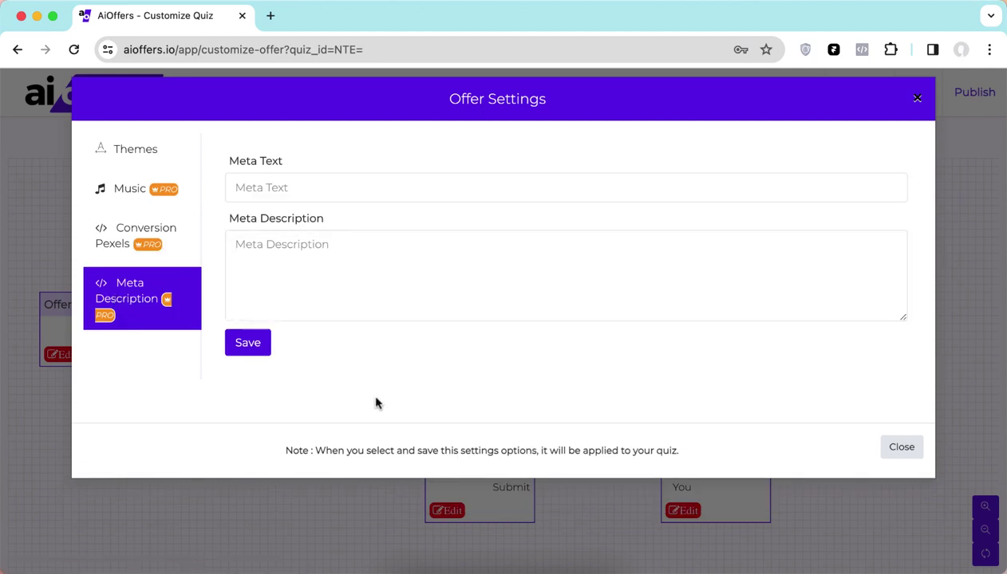
{"action": "left_click", "coordinate": [122, 244]}
{"action": "left_click", "coordinate": [123, 162]}
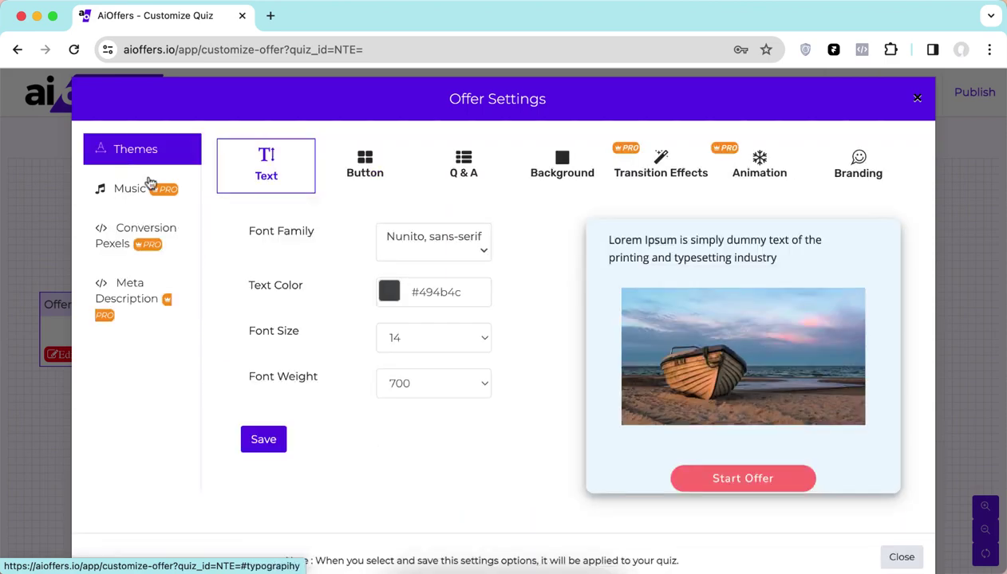
Close Offer Settings, save and publish the offer, and bring up Embed and Share
{"action": "left_click", "coordinate": [903, 557]}
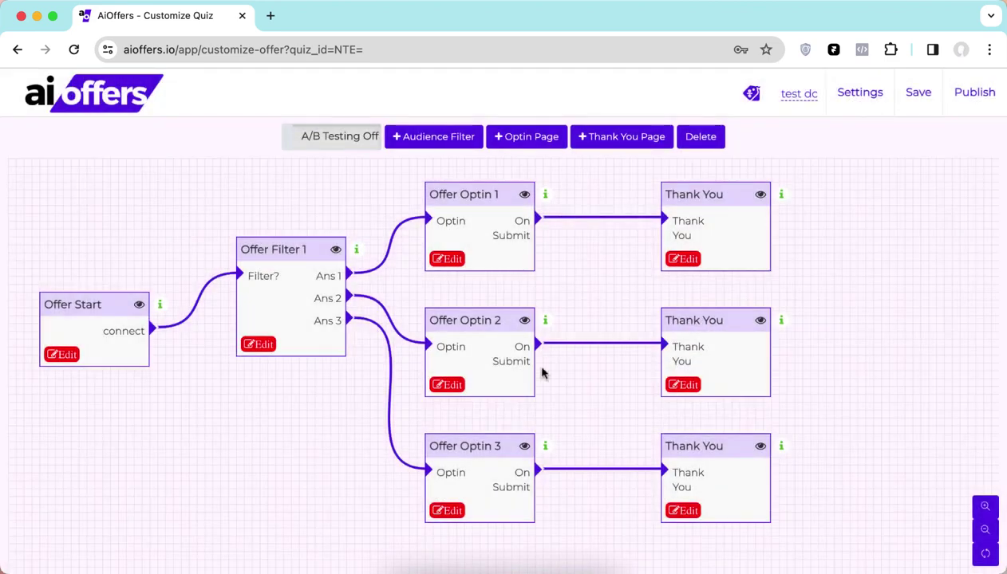
{"action": "left_click", "coordinate": [917, 91]}
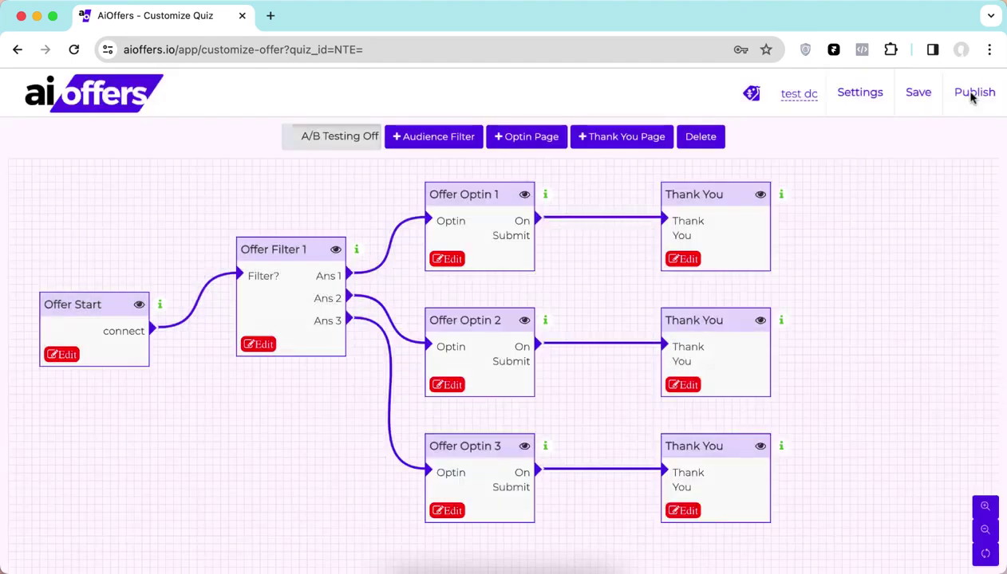
{"action": "left_click", "coordinate": [974, 92]}
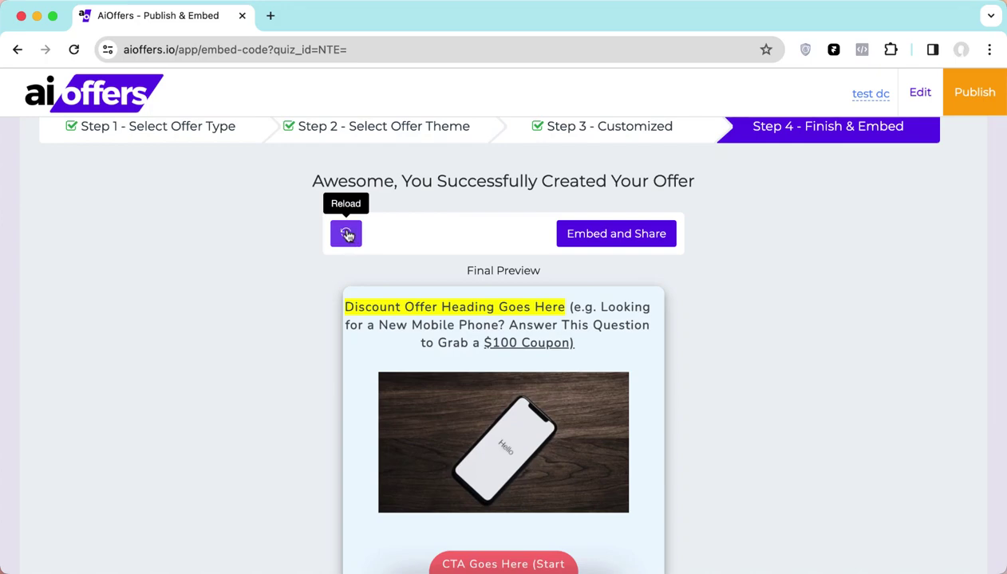
{"action": "scroll", "coordinate": [791, 312], "scroll_direction": "up", "scroll_amount": 1}
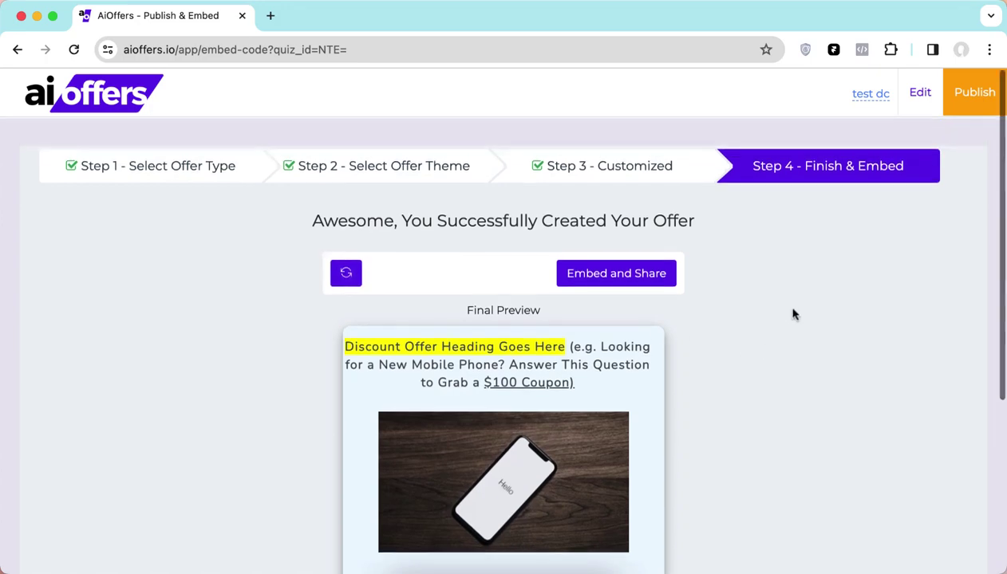
{"action": "left_click", "coordinate": [620, 273]}
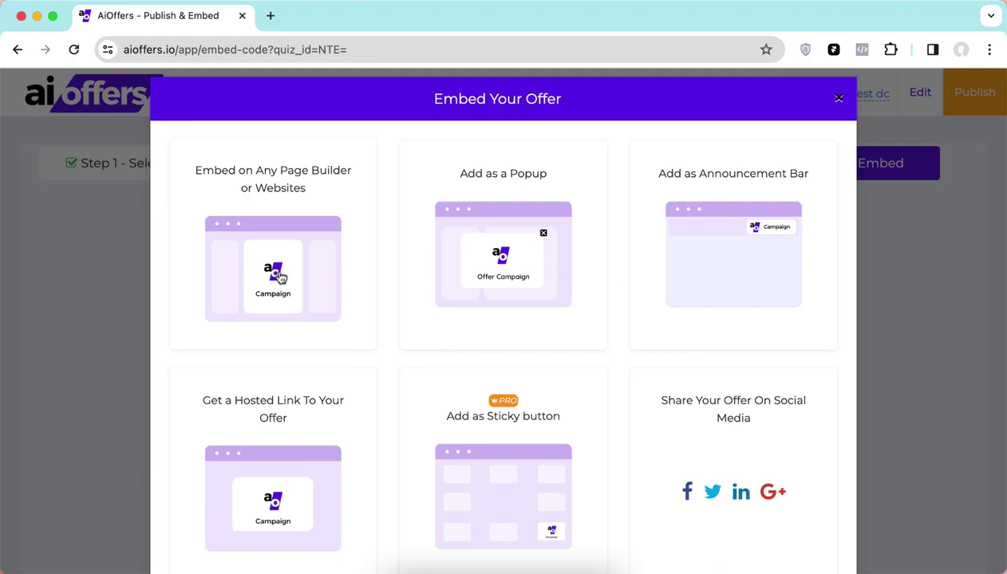
Show the embed code for placing the offer on any page builder or website
{"action": "left_click", "coordinate": [273, 267]}
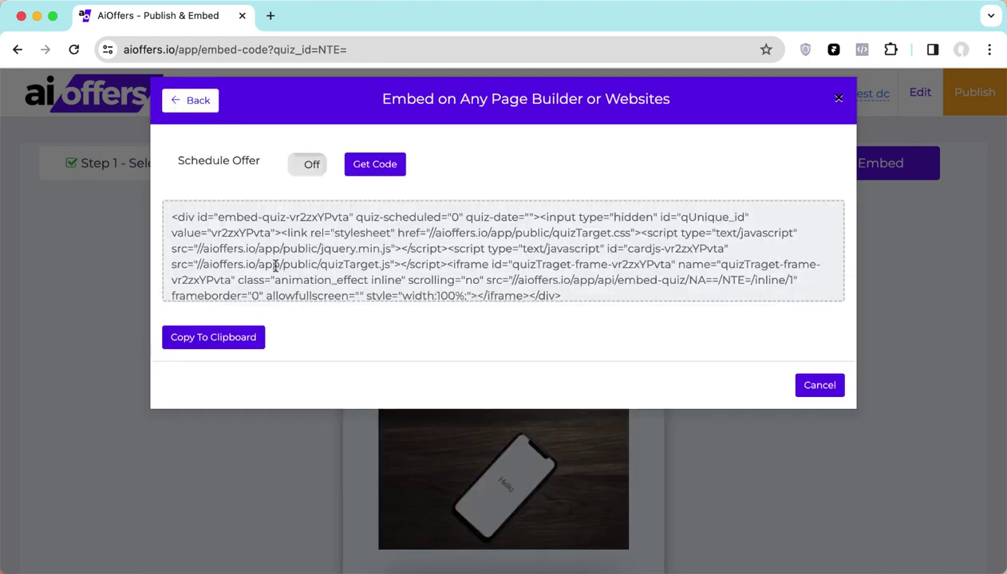
{"action": "scroll", "coordinate": [274, 267], "scroll_direction": "down", "scroll_amount": 1}
{"action": "scroll", "coordinate": [274, 267], "scroll_direction": "up", "scroll_amount": 1}
Turn on Schedule Offer and confirm it, checking the date range picker along the way
{"action": "left_click", "coordinate": [309, 166]}
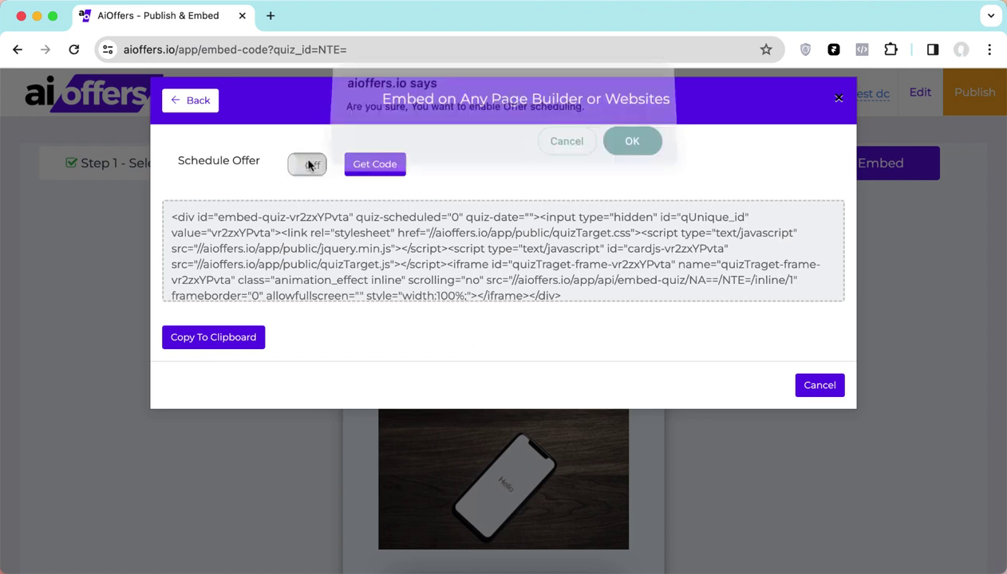
{"action": "left_click", "coordinate": [632, 149]}
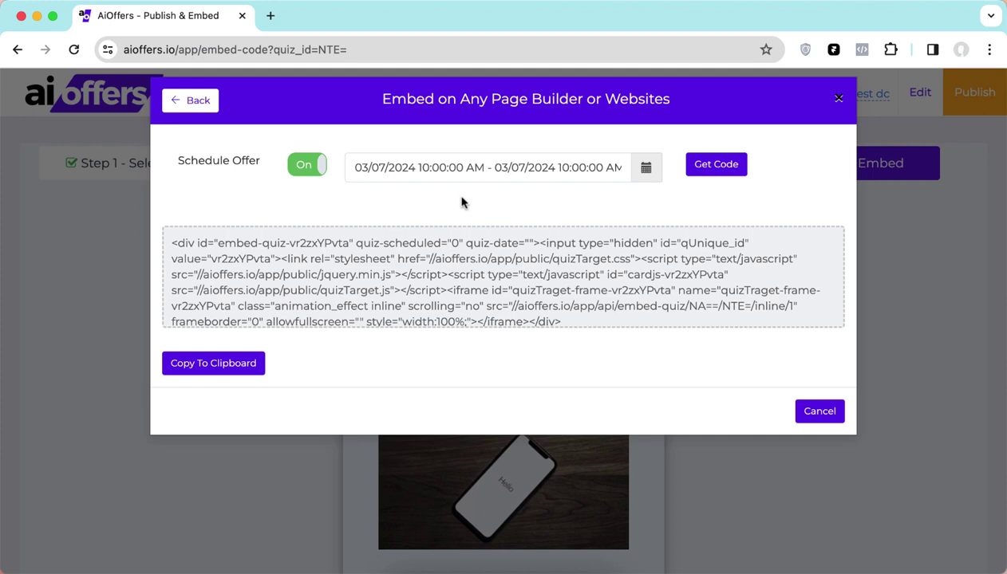
{"action": "left_click", "coordinate": [579, 171]}
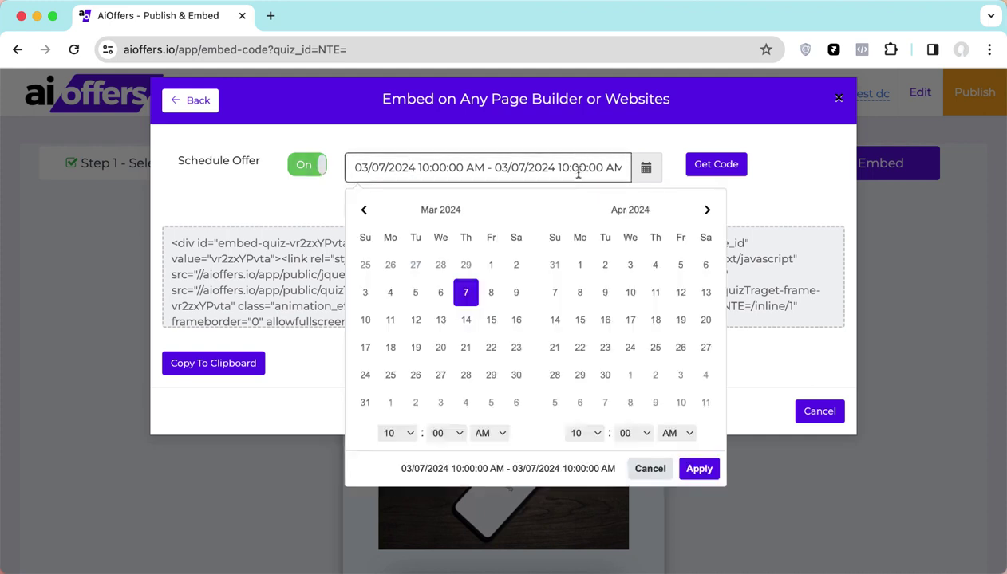
{"action": "left_click", "coordinate": [746, 214]}
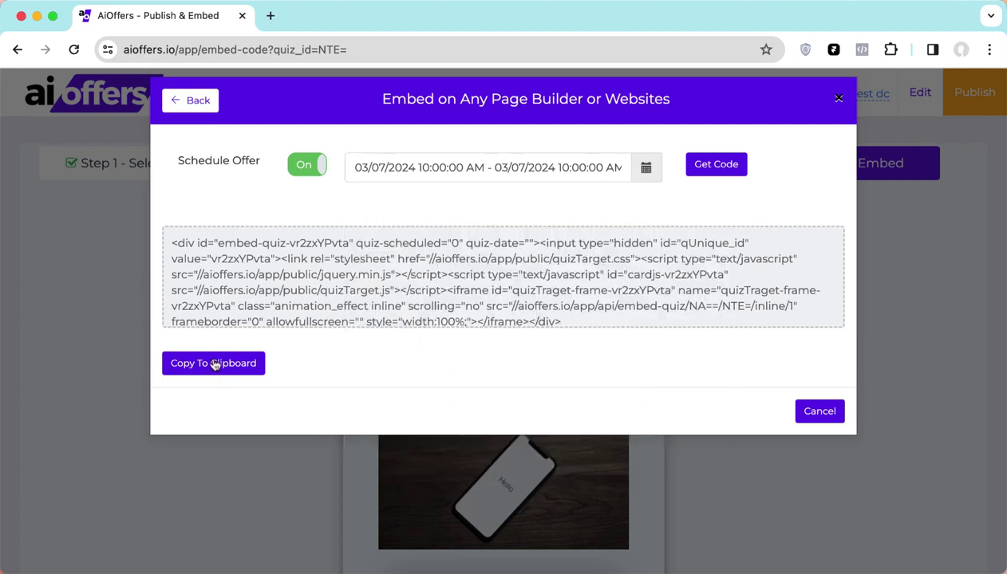
{"action": "left_click", "coordinate": [304, 165]}
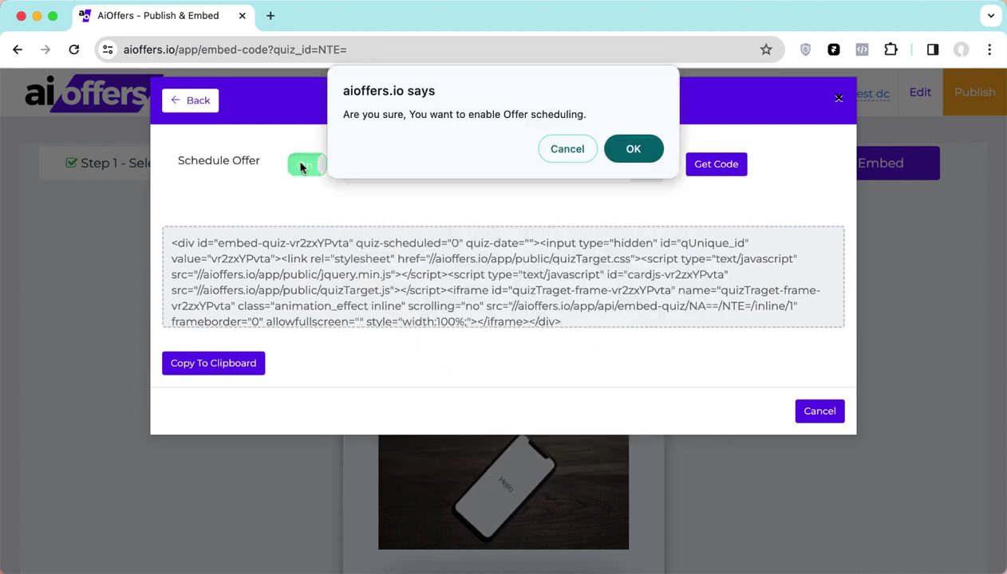
{"action": "left_click", "coordinate": [633, 150]}
Go back to the embedding options and open the Add as a Popup settings
{"action": "left_click", "coordinate": [195, 105]}
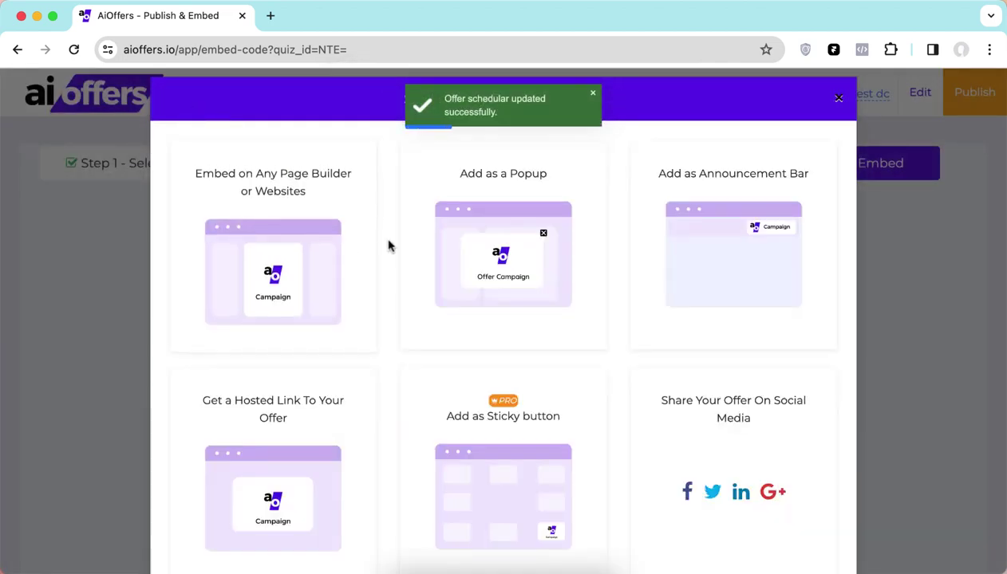
{"action": "left_click", "coordinate": [532, 279]}
{"action": "left_click", "coordinate": [260, 231]}
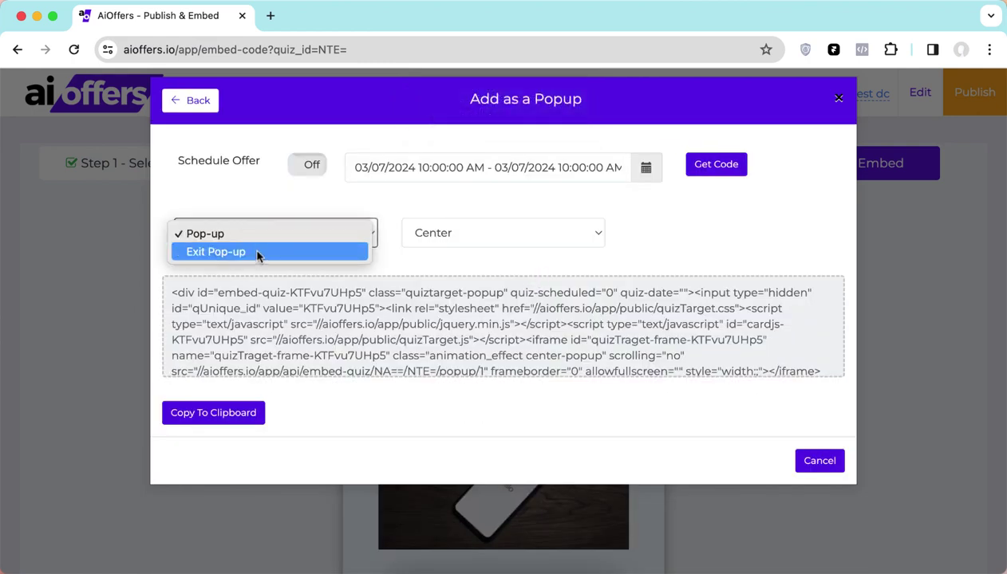
Keep the popup type as Pop-up with Center position, then return to the promotion options
{"action": "left_click", "coordinate": [478, 248]}
{"action": "left_click", "coordinate": [471, 235]}
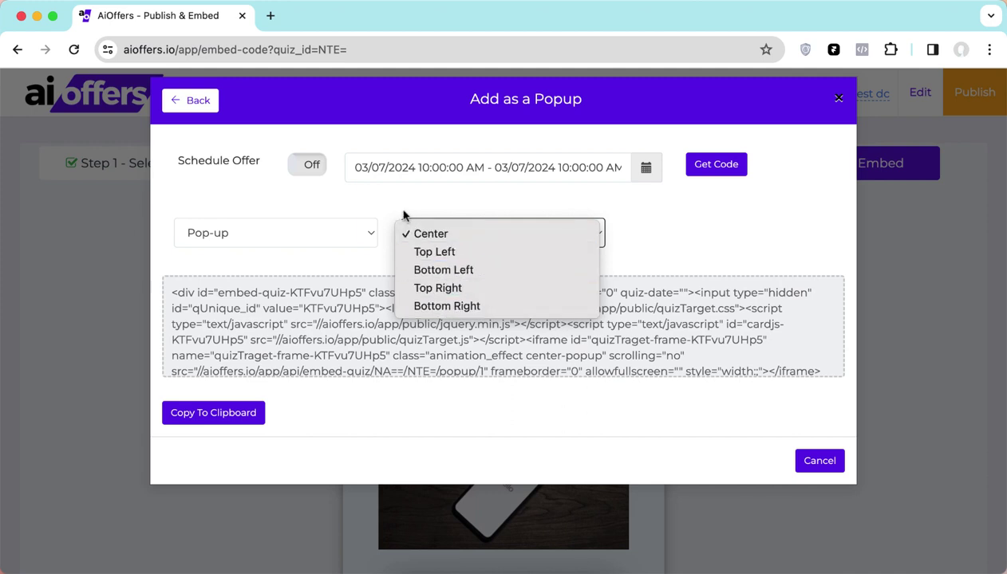
{"action": "left_click", "coordinate": [381, 198]}
{"action": "left_click", "coordinate": [196, 101]}
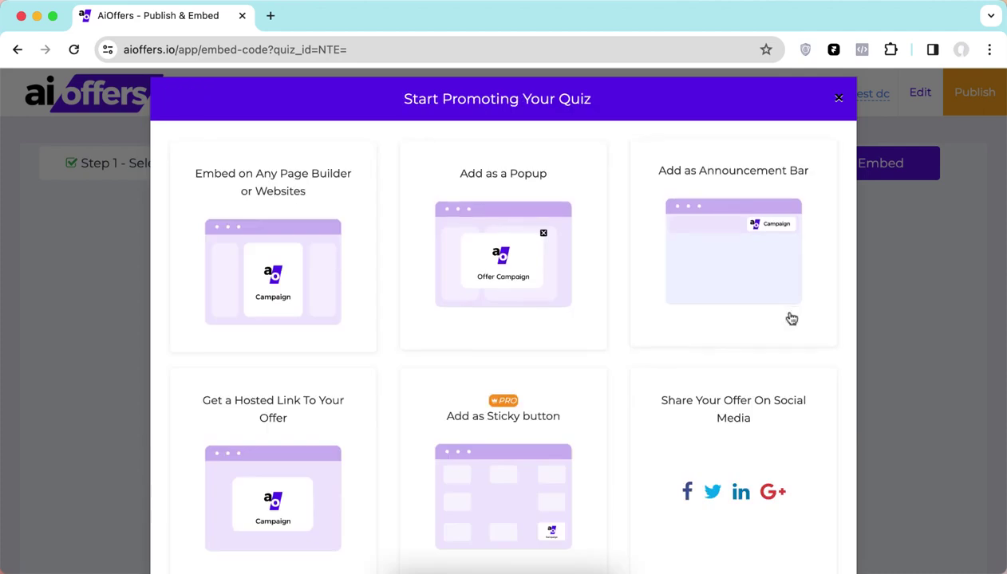
Review the announcement bar promotion editor and go back to the options
{"action": "left_click", "coordinate": [723, 241]}
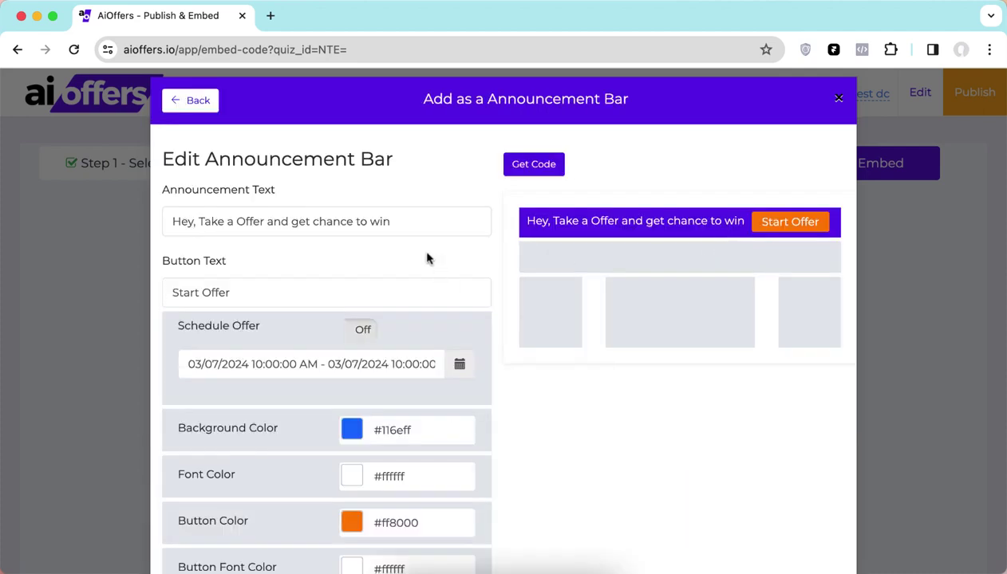
{"action": "scroll", "coordinate": [427, 259], "scroll_direction": "down", "scroll_amount": 3}
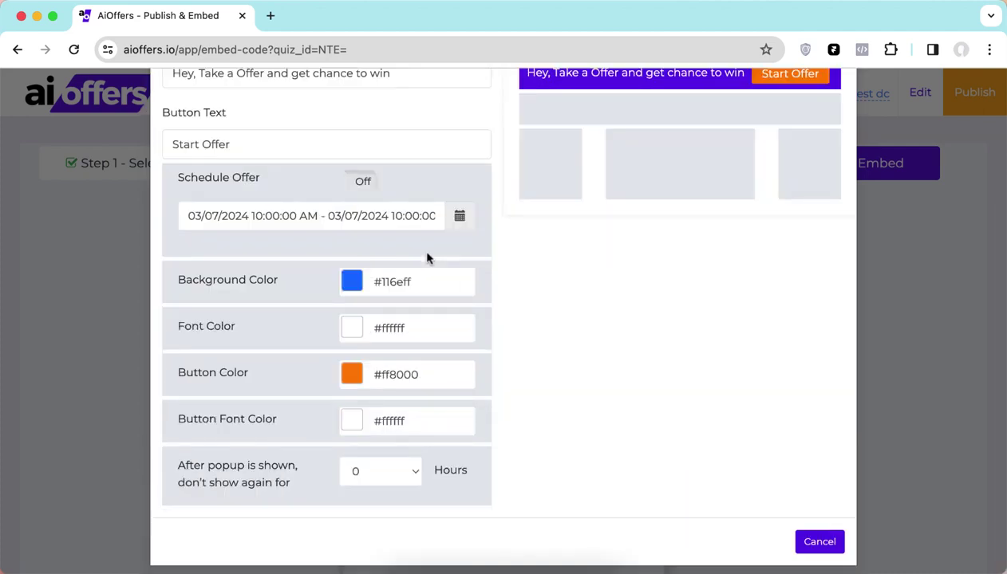
{"action": "scroll", "coordinate": [427, 259], "scroll_direction": "up", "scroll_amount": 3}
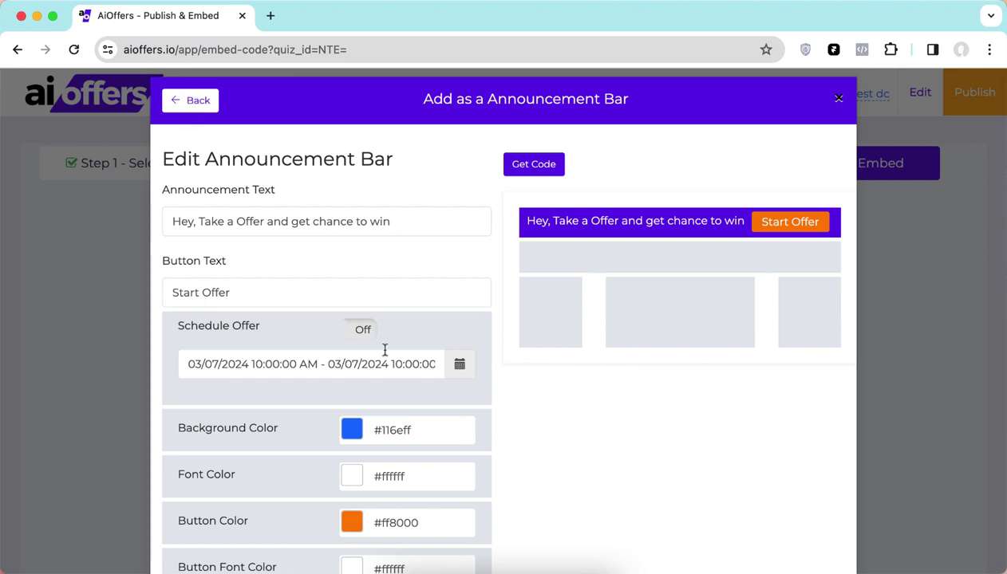
{"action": "left_click", "coordinate": [188, 100]}
View the hosted link to the offer, then return to the promotion options
{"action": "scroll", "coordinate": [351, 402], "scroll_direction": "down", "scroll_amount": 2}
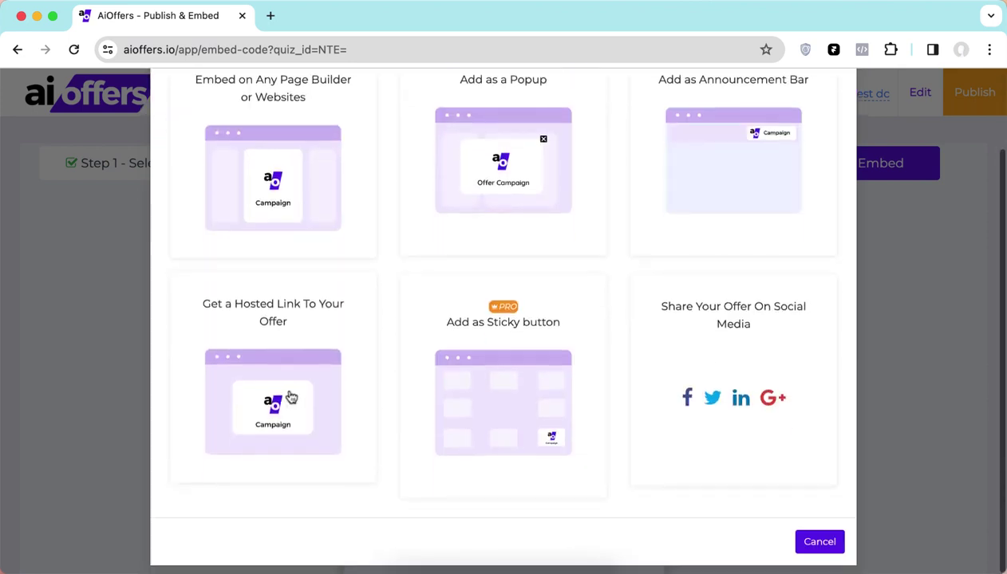
{"action": "left_click", "coordinate": [289, 397]}
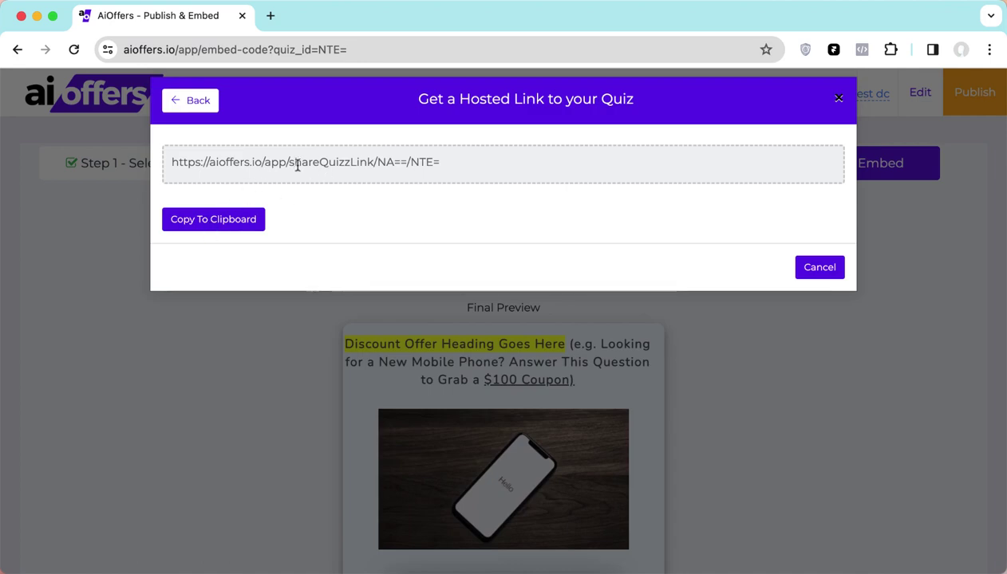
{"action": "left_click", "coordinate": [191, 99]}
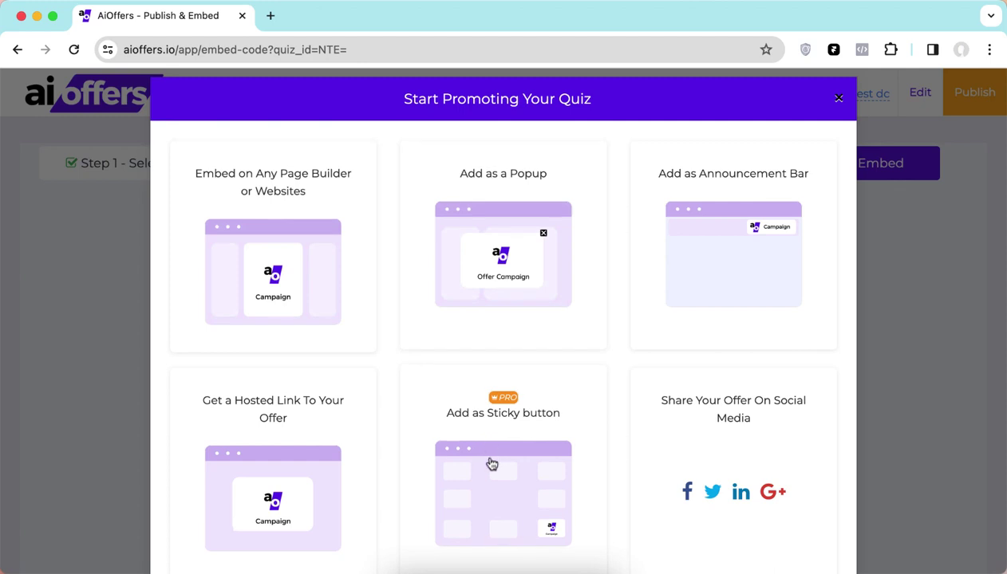
Review the Add as Sticky button Button Position choices and close the promotion options
{"action": "scroll", "coordinate": [491, 464], "scroll_direction": "down", "scroll_amount": 2}
{"action": "left_click", "coordinate": [500, 411]}
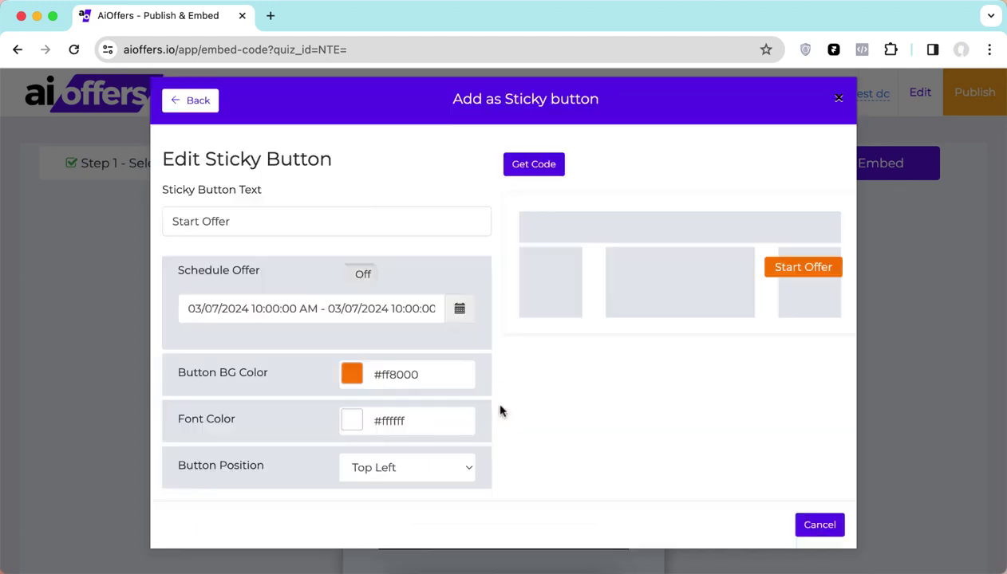
{"action": "left_click", "coordinate": [405, 470]}
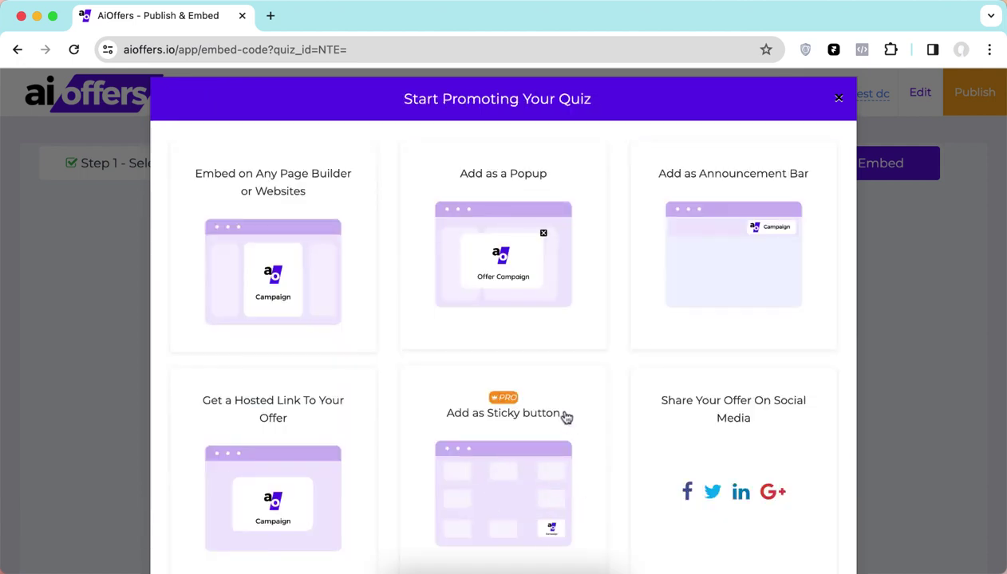
{"action": "scroll", "coordinate": [730, 451], "scroll_direction": "down", "scroll_amount": 2}
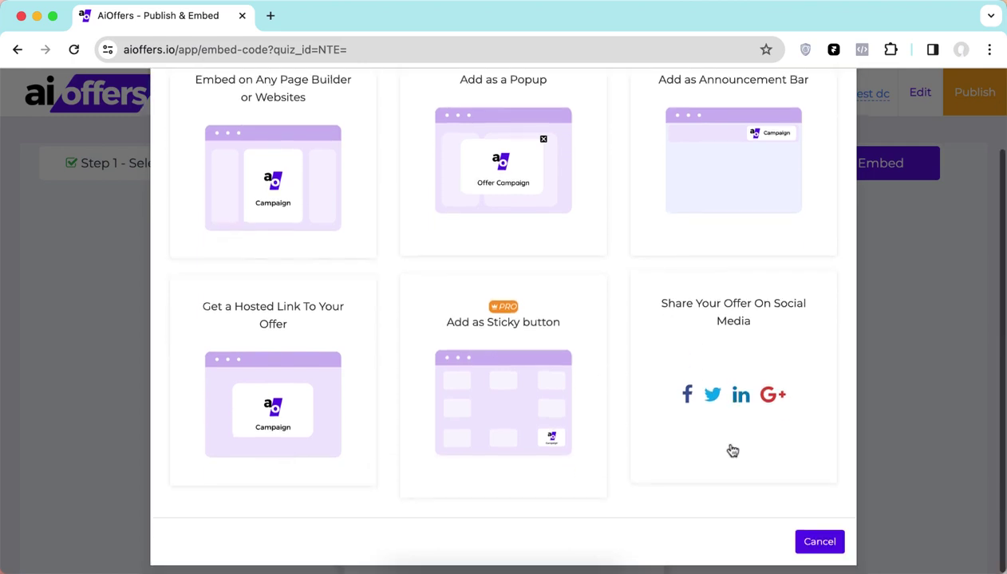
{"action": "scroll", "coordinate": [730, 451], "scroll_direction": "up", "scroll_amount": 2}
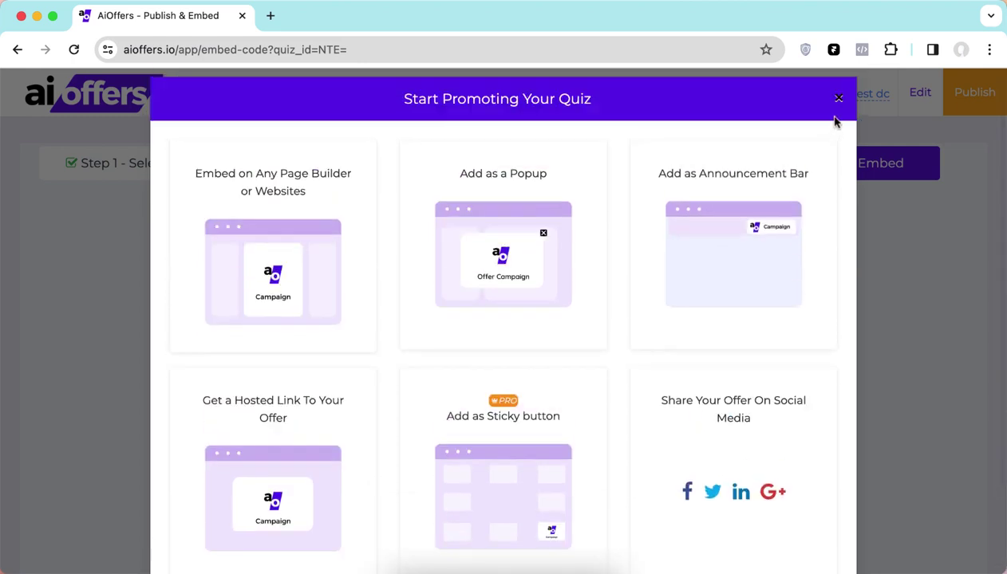
{"action": "left_click", "coordinate": [837, 98]}
Create a new Viral Giveaway offer, test vg 1, from a theme
{"action": "left_click", "coordinate": [82, 93]}
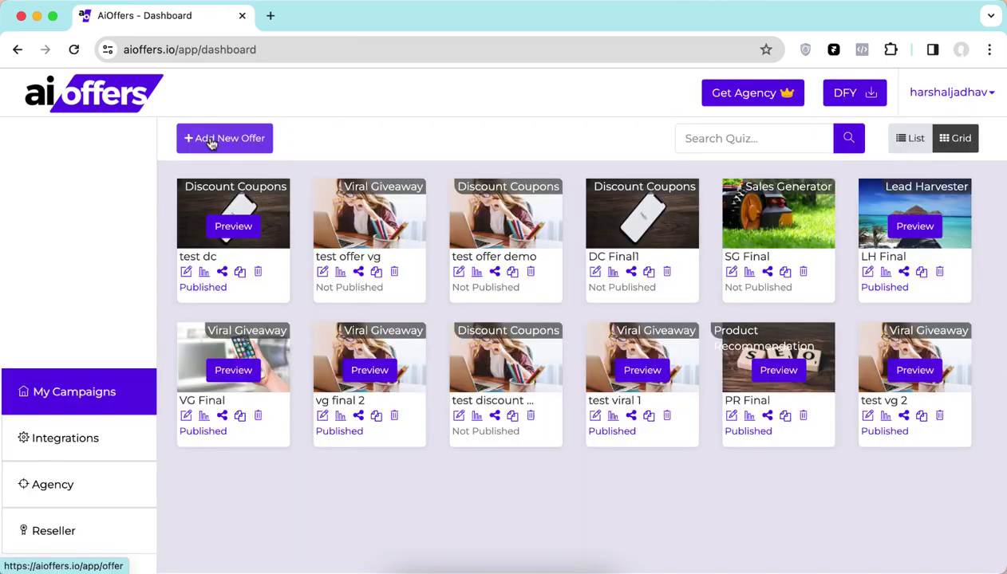
{"action": "left_click", "coordinate": [211, 140]}
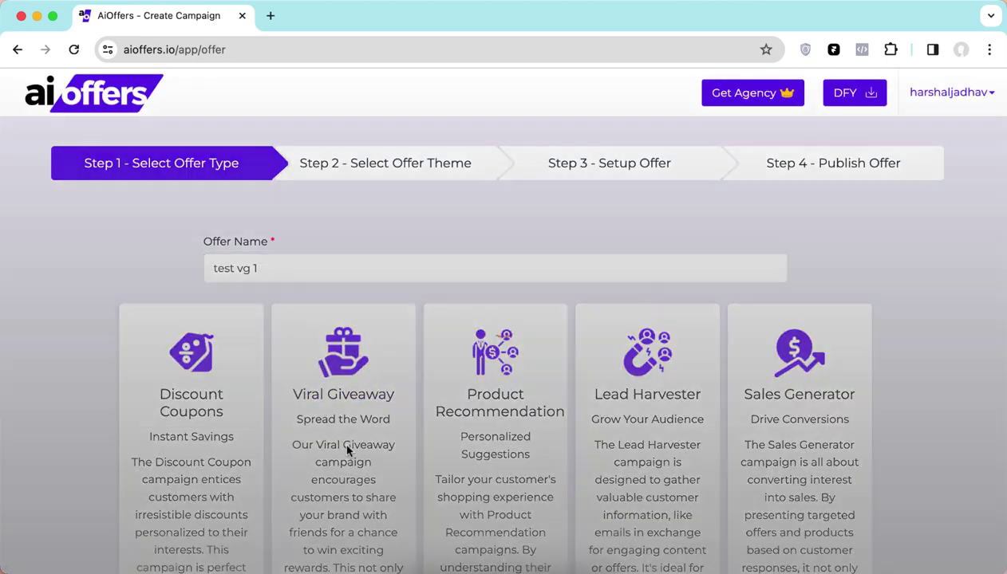
{"action": "left_click", "coordinate": [347, 451]}
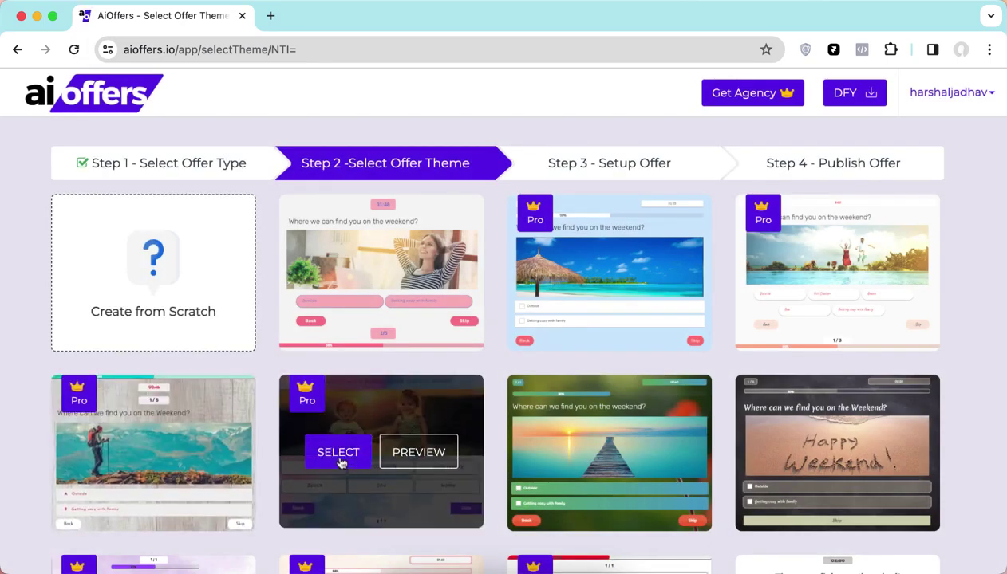
{"action": "left_click", "coordinate": [338, 462]}
Adjust the flow by nudging the Offer Start node right and the Thank You node left
{"action": "left_click", "coordinate": [397, 253]}
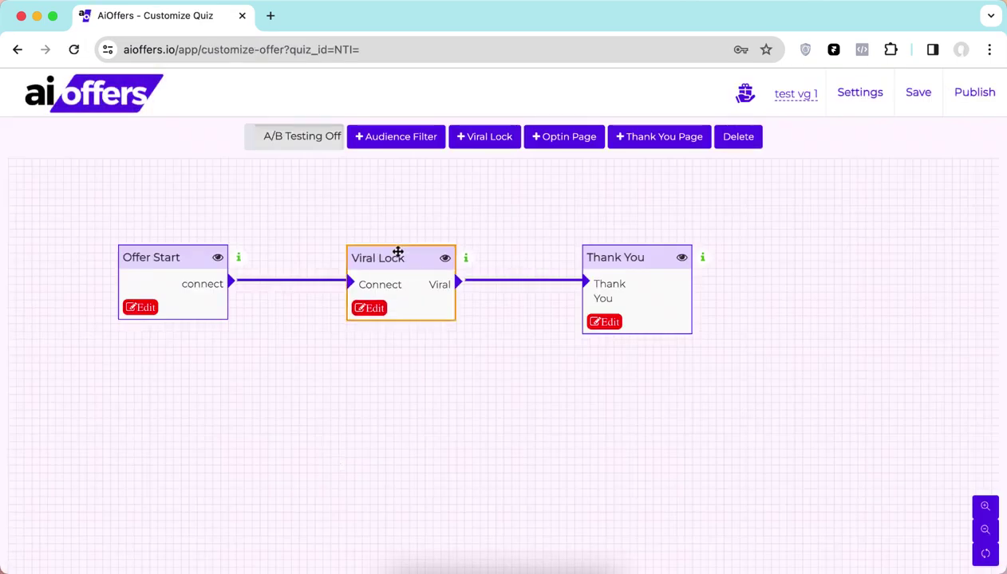
{"action": "left_click", "coordinate": [203, 258]}
{"action": "left_click_drag", "start_coordinate": [175, 253], "coordinate": [184, 254]}
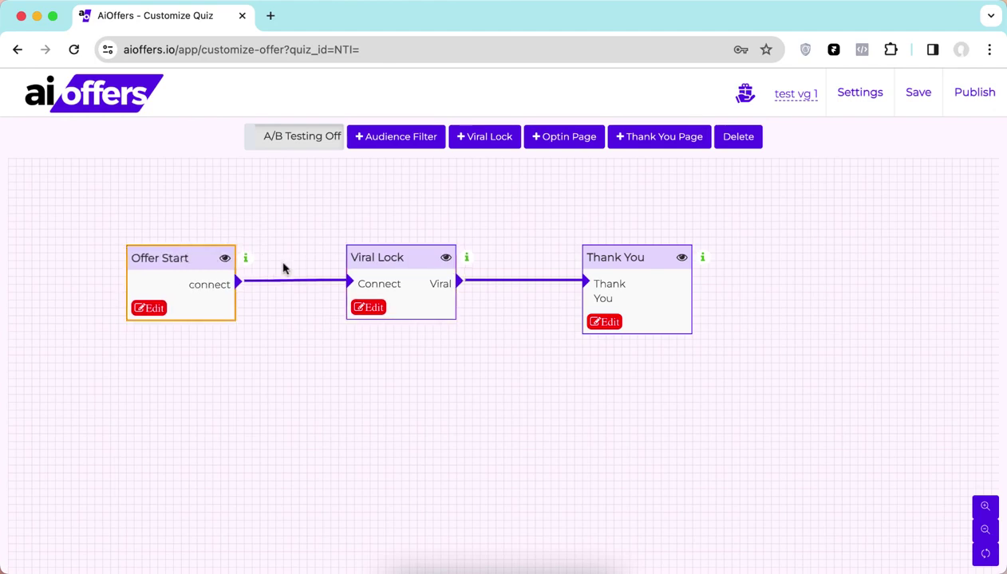
{"action": "left_click", "coordinate": [397, 257]}
{"action": "left_click_drag", "start_coordinate": [622, 254], "coordinate": [606, 255]}
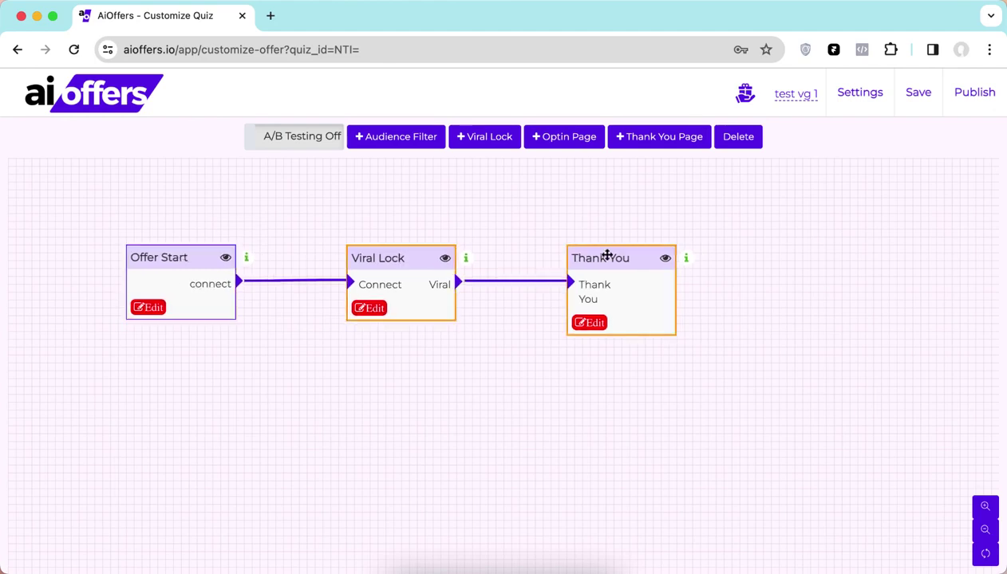
Review the Offer Start and Viral Lock pages, closing without saving
{"action": "left_click", "coordinate": [147, 307]}
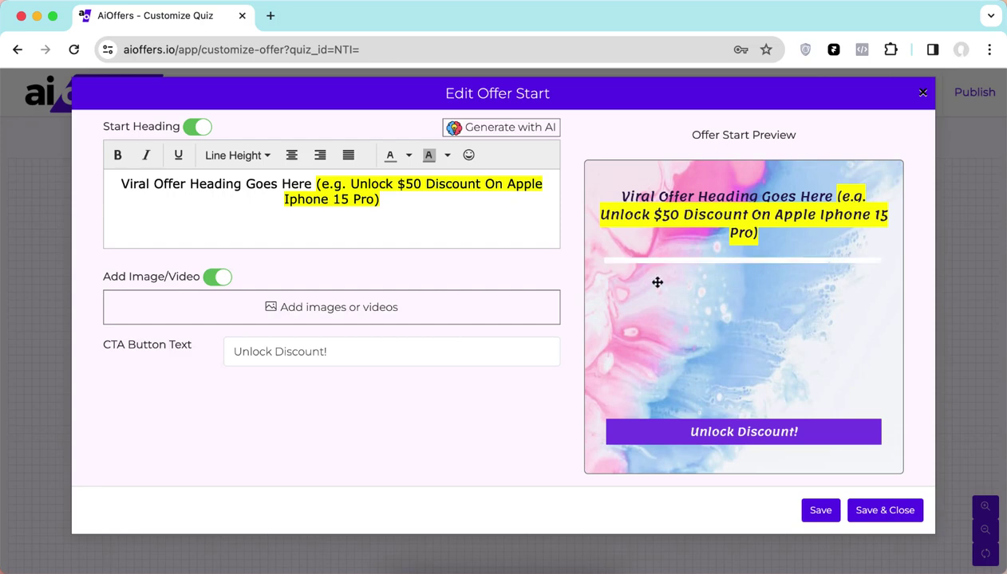
{"action": "left_click", "coordinate": [922, 92]}
{"action": "left_click", "coordinate": [419, 389]}
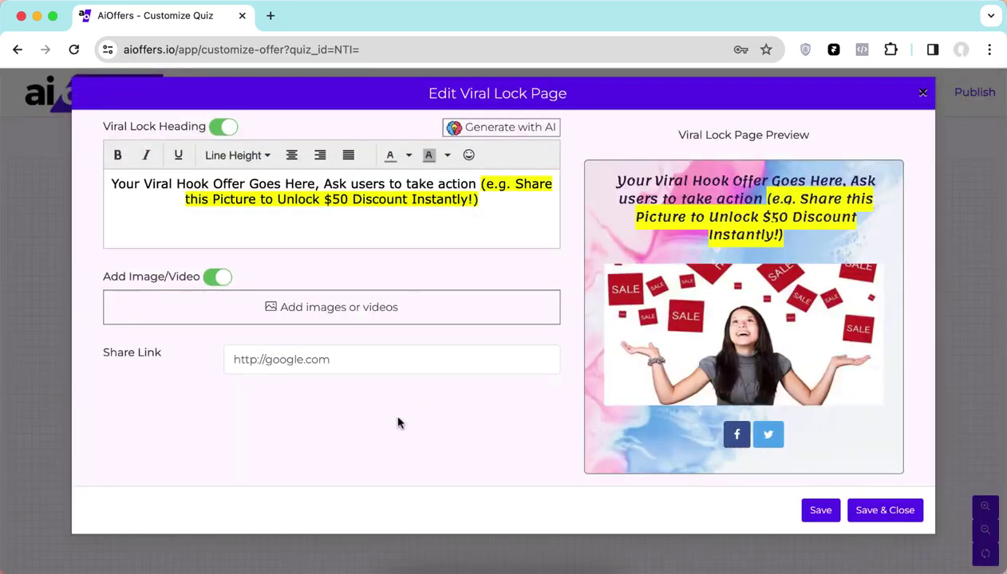
{"action": "left_click", "coordinate": [921, 94]}
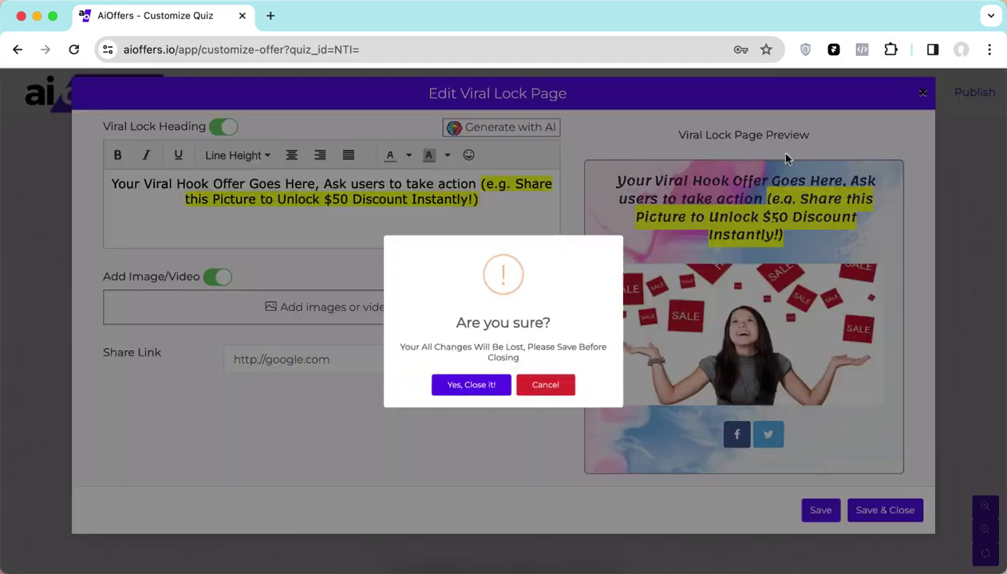
{"action": "left_click", "coordinate": [471, 397]}
Review the Thank You page without saving, then return to the dashboard
{"action": "left_click", "coordinate": [585, 322]}
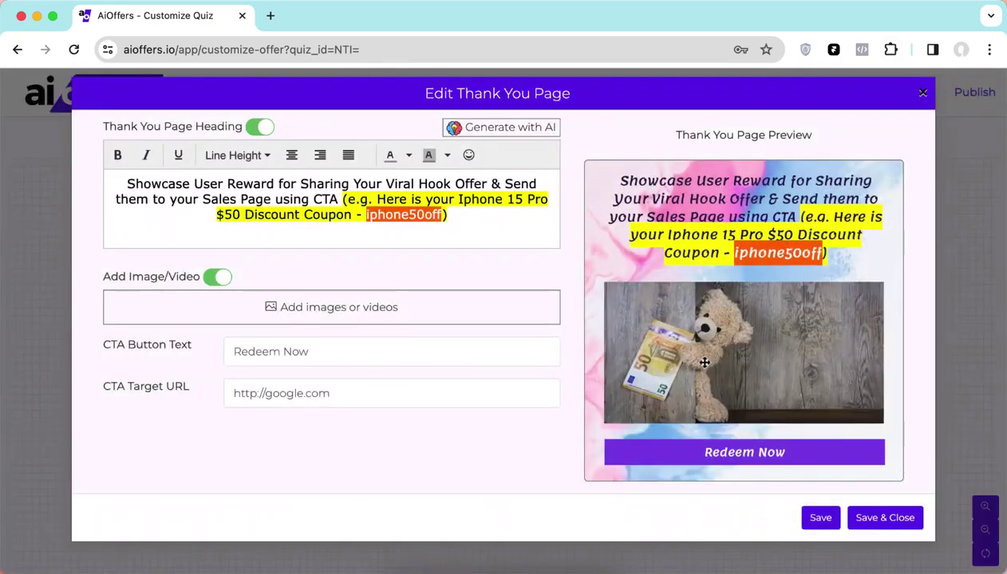
{"action": "left_click", "coordinate": [922, 93]}
{"action": "left_click", "coordinate": [469, 389]}
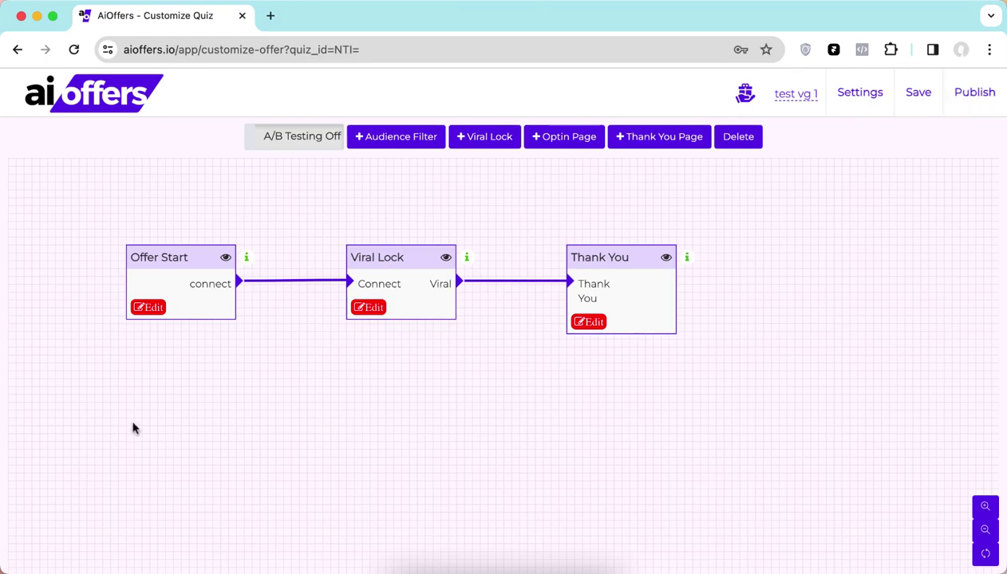
{"action": "left_click", "coordinate": [82, 94]}
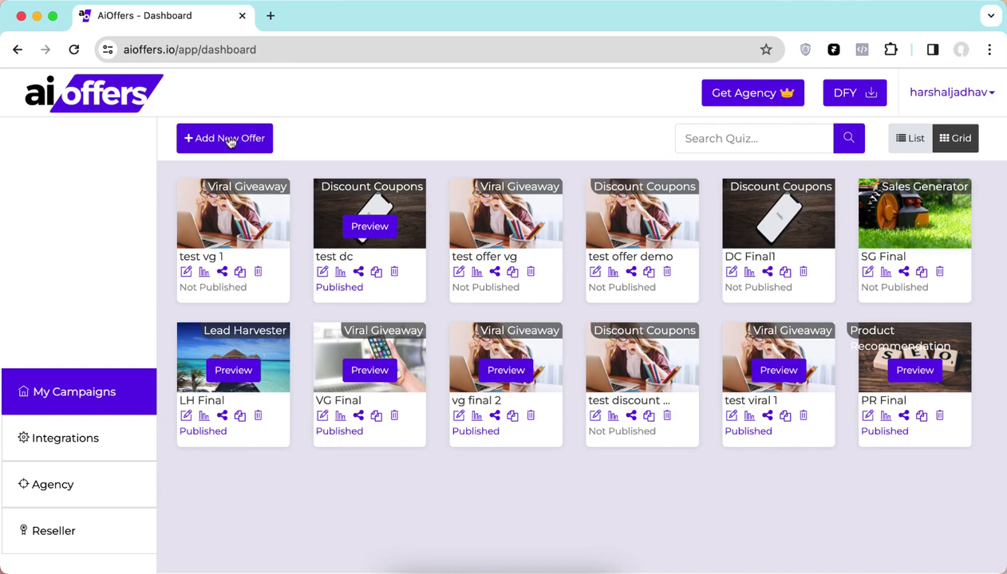
Create a new Product Recommendation offer, test pr, from a theme
{"action": "left_click", "coordinate": [231, 139]}
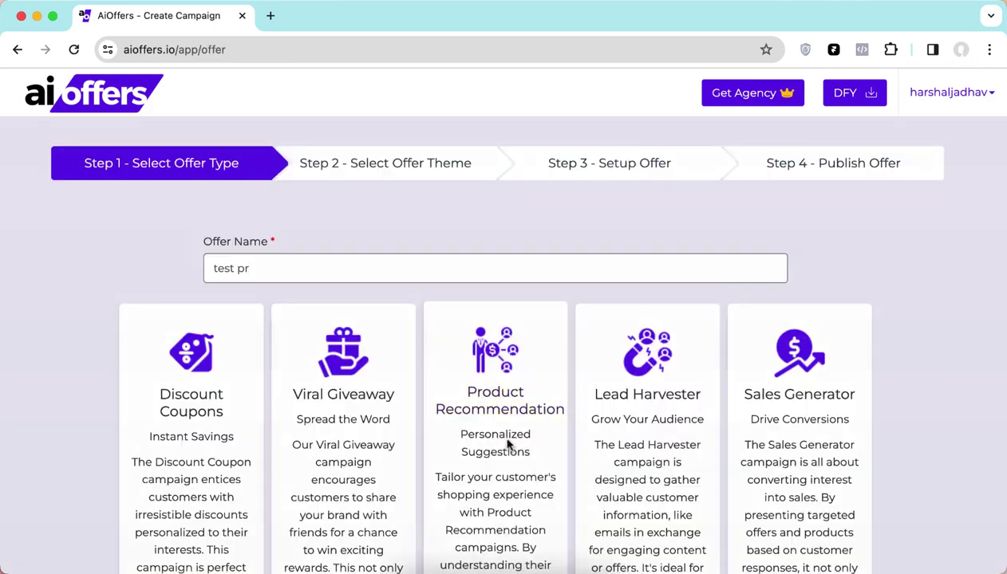
{"action": "left_click", "coordinate": [507, 444]}
{"action": "scroll", "coordinate": [338, 415], "scroll_direction": "down", "scroll_amount": 2}
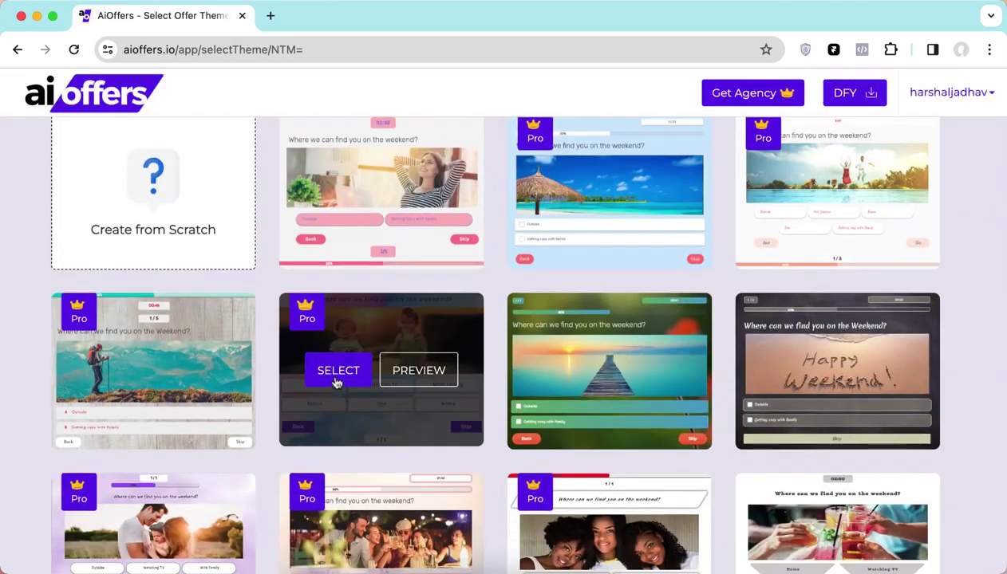
{"action": "left_click", "coordinate": [338, 378]}
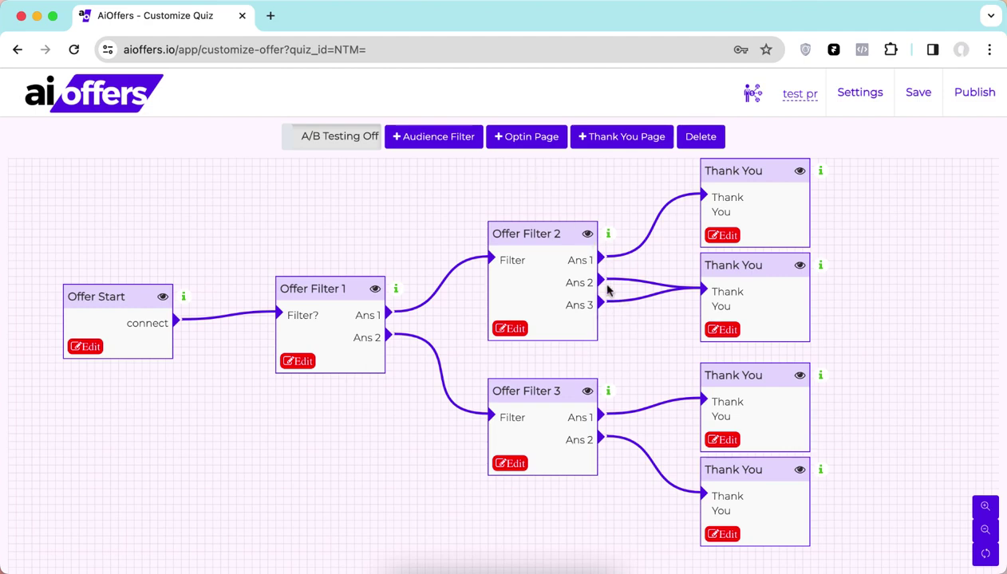
Connect Offer Filter 2's Ans 2 to a Thank You node and save the flow
{"action": "left_click_drag", "start_coordinate": [604, 282], "coordinate": [704, 289]}
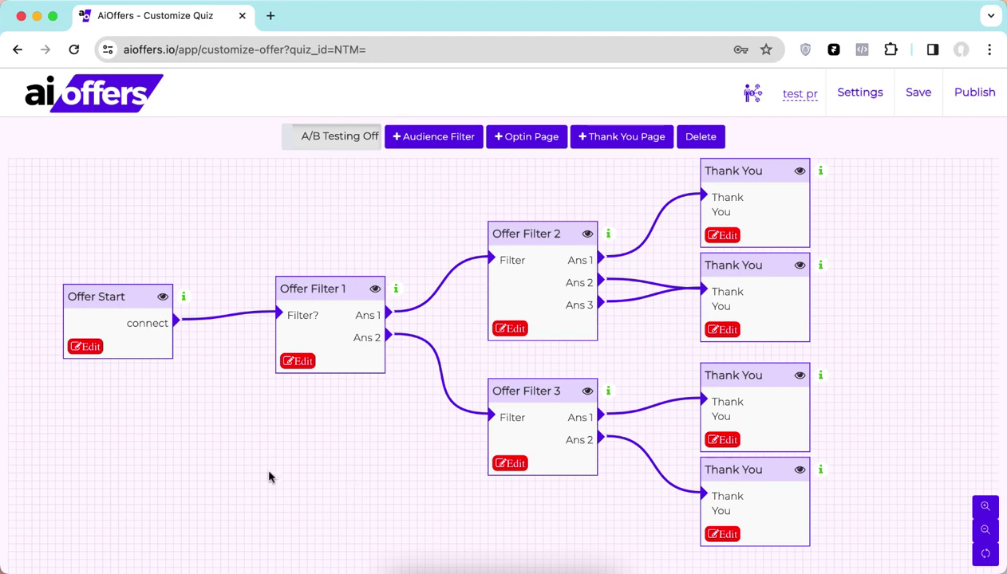
{"action": "left_click", "coordinate": [909, 102]}
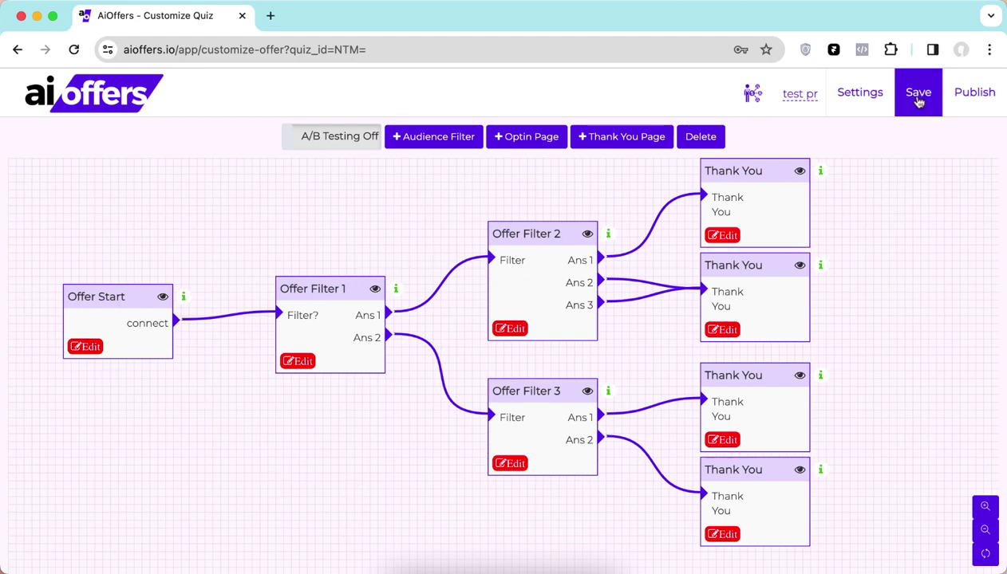
{"action": "left_click", "coordinate": [82, 86]}
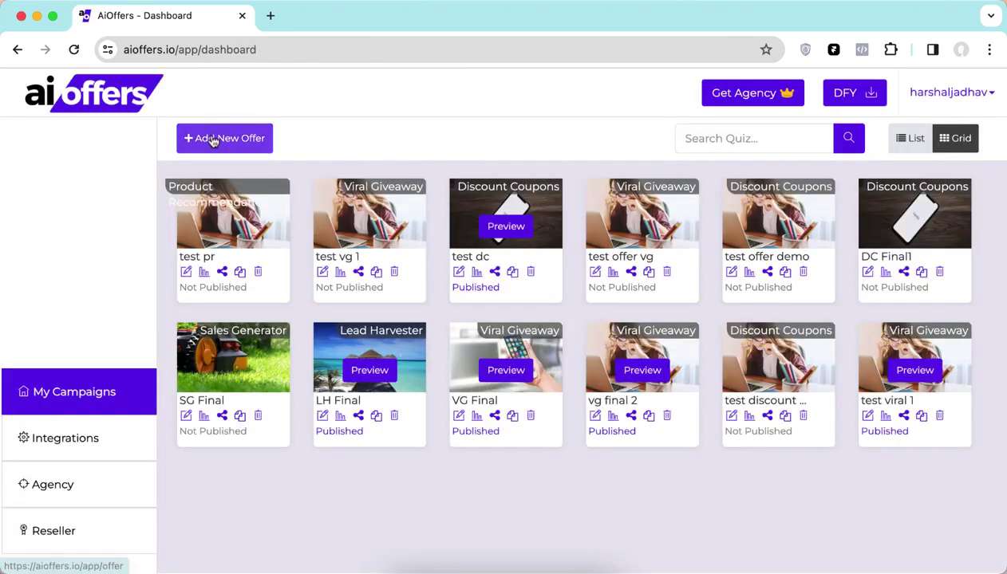
{"action": "left_click", "coordinate": [209, 138]}
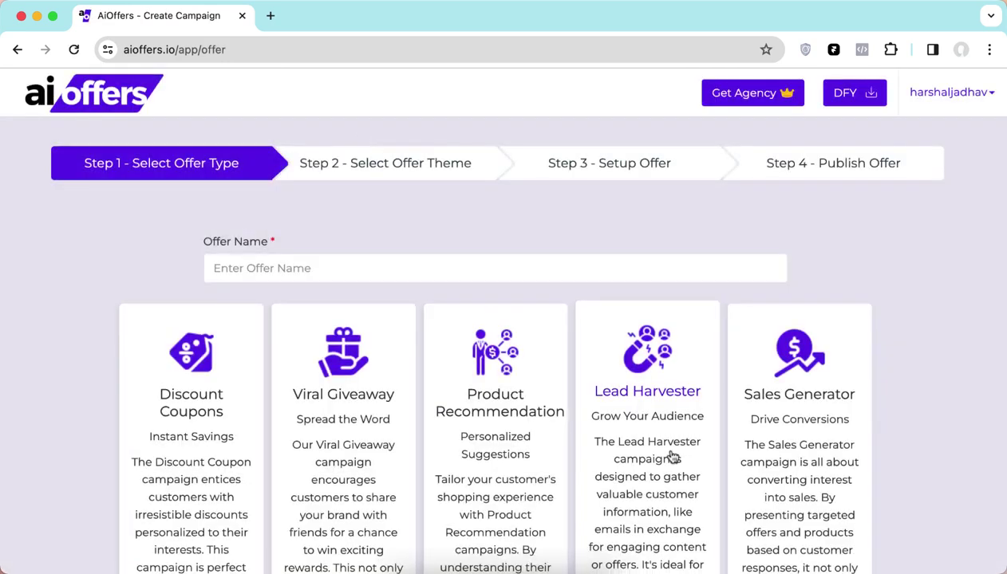